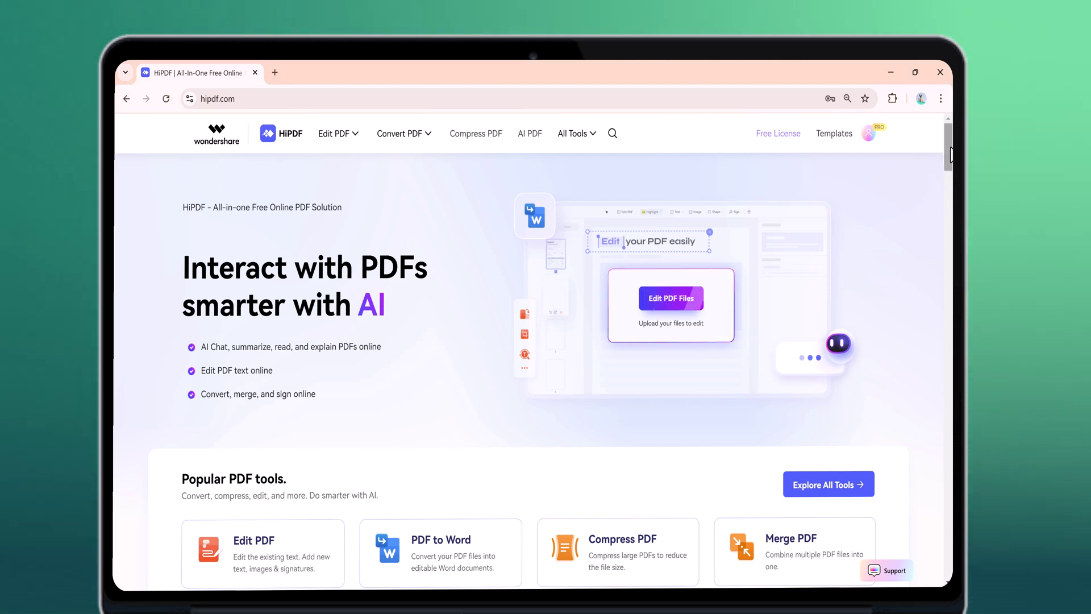
- Load Air Importance.pdf from the Open dialog into HiPDF's online PDF editor
drag(951, 153, 951, 232)
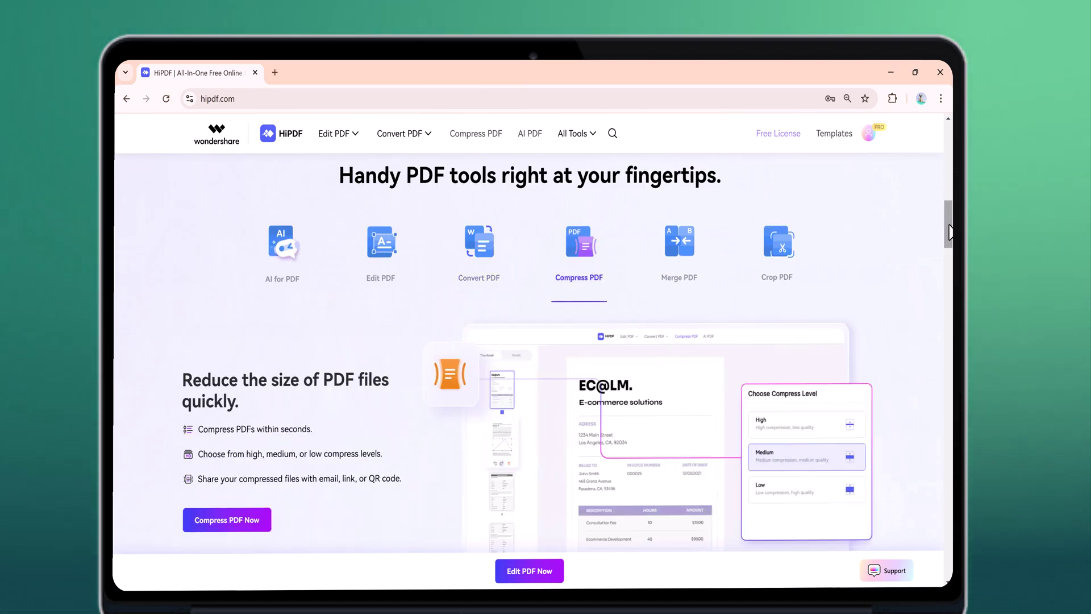
drag(950, 232, 950, 396)
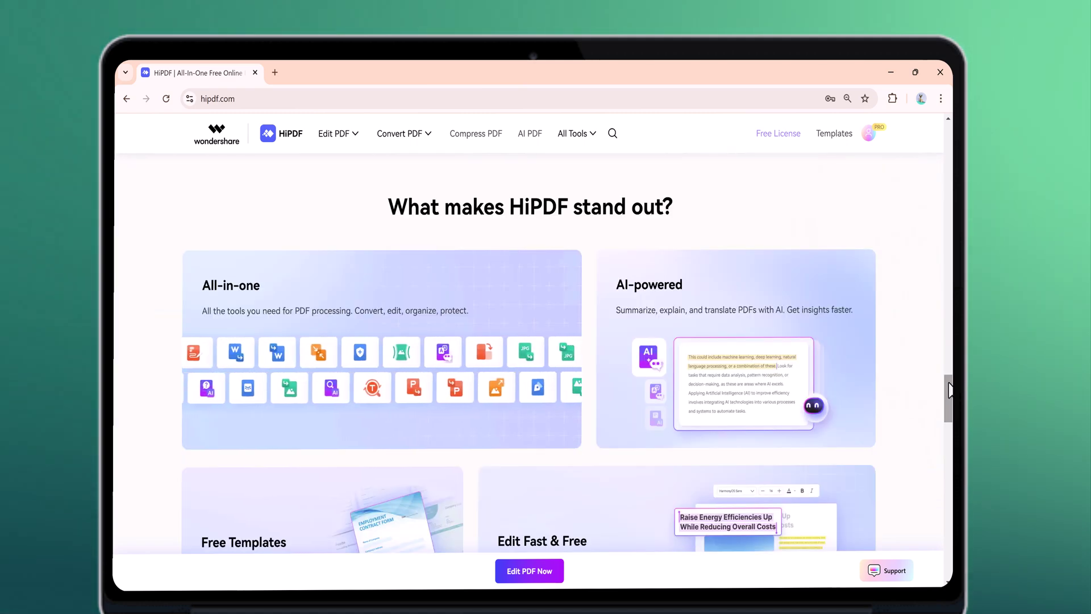
drag(948, 390, 951, 493)
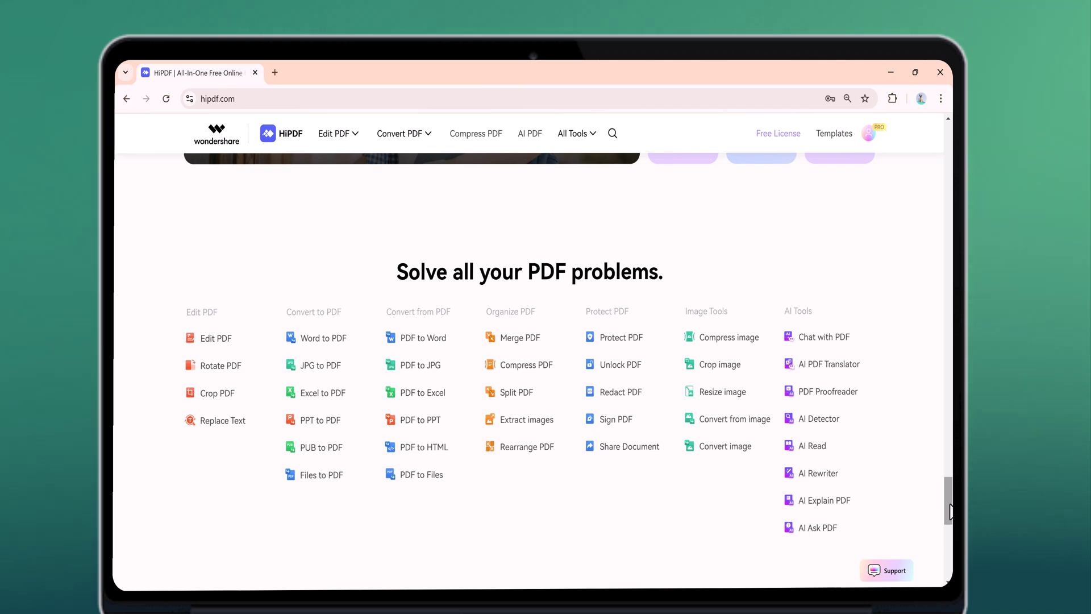
drag(950, 511, 950, 543)
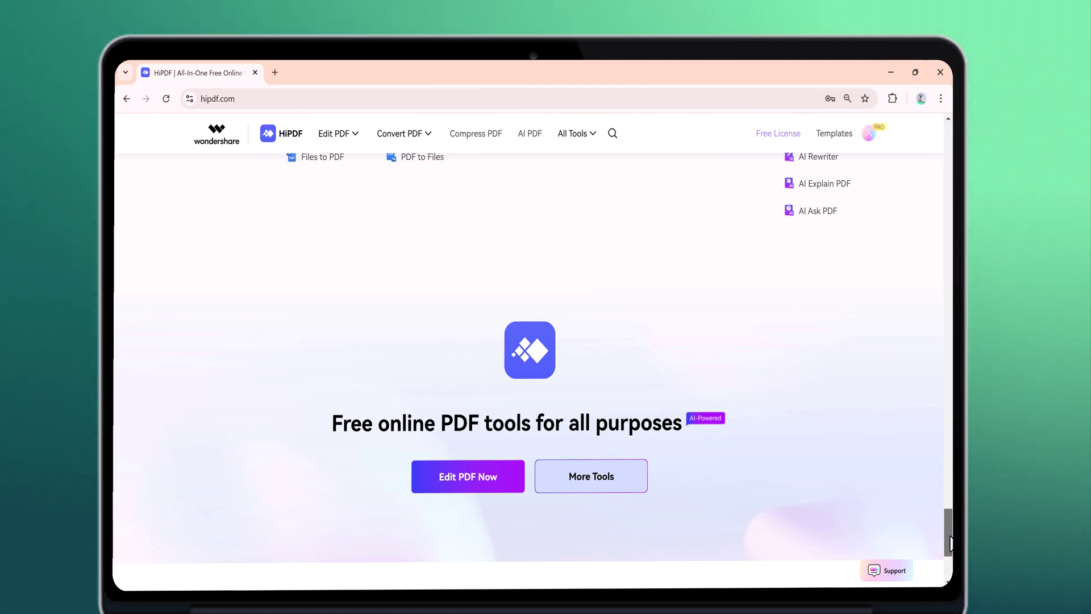
drag(950, 544, 950, 144)
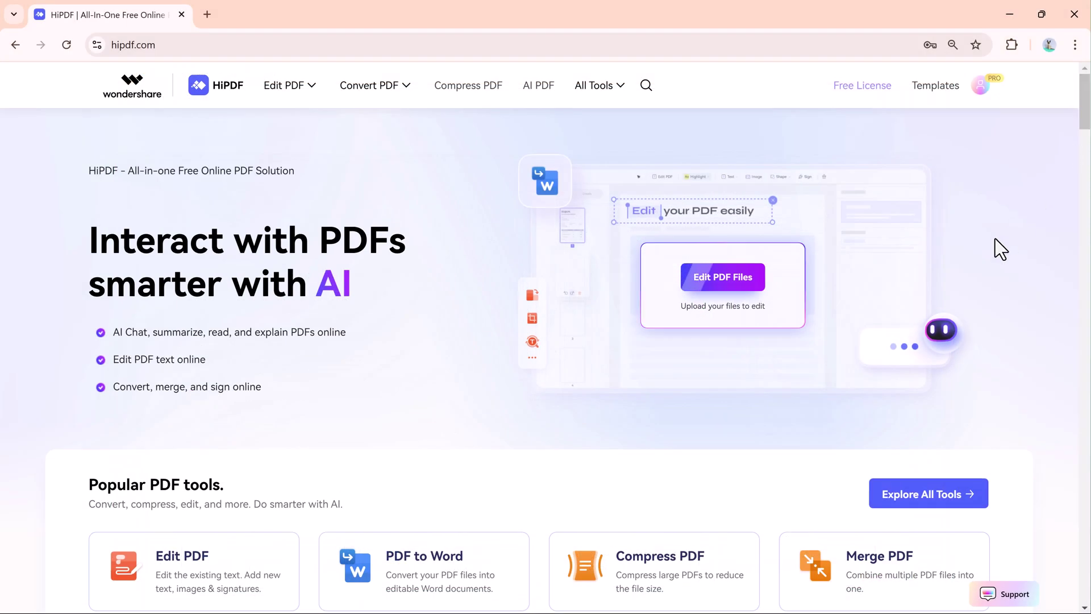
mouse_move(744, 274)
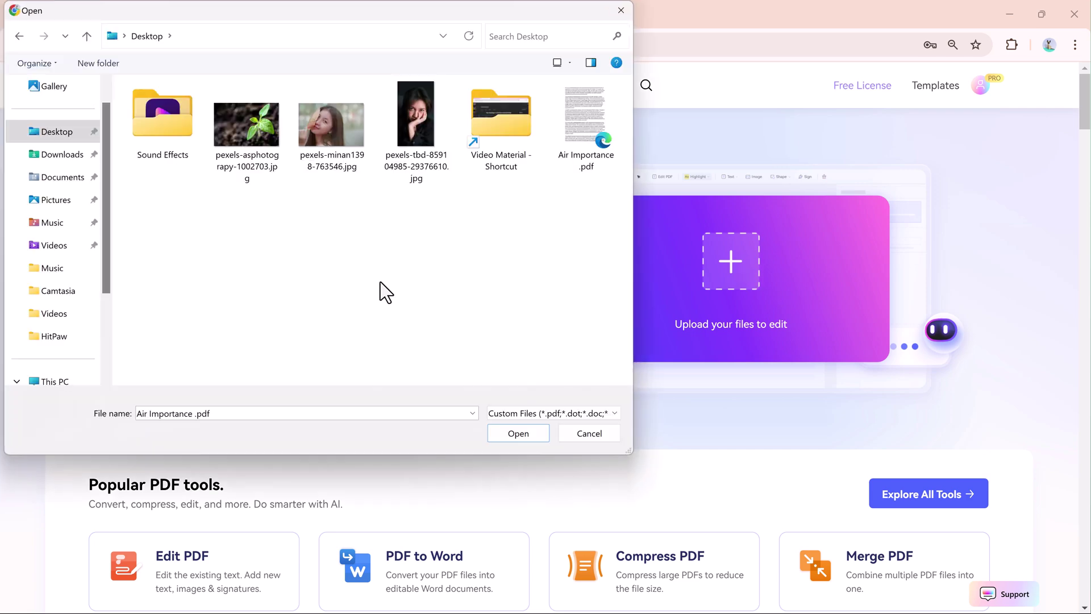
double_click(599, 128)
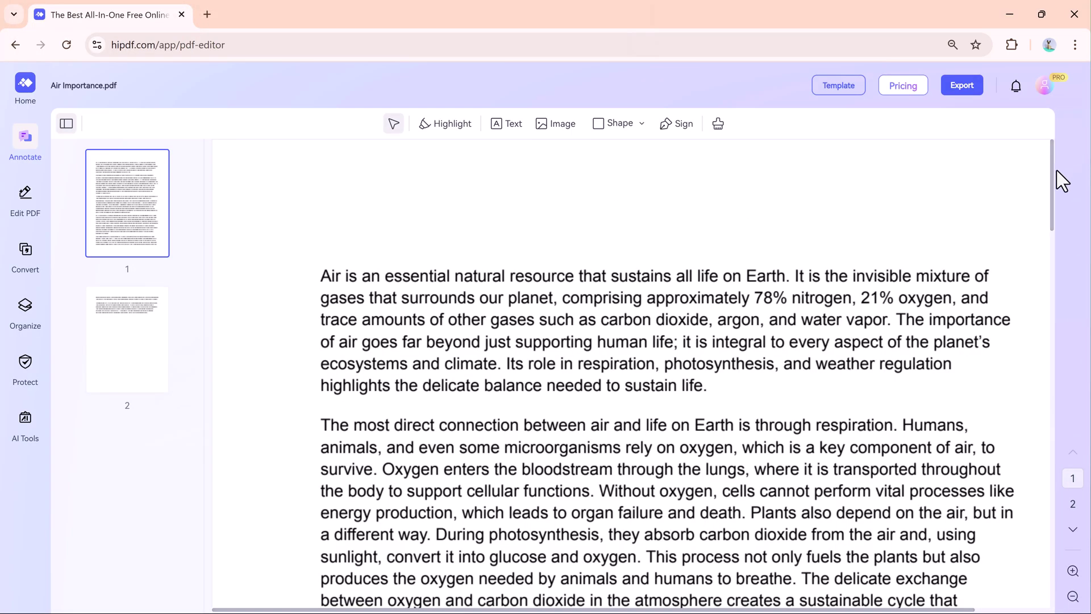
mouse_move(1053, 179)
mouse_down()
mouse_move(1044, 429)
mouse_move(1044, 174)
mouse_up()
- Highlight the first two lines and 'Oxygen enters the bloodstream through the lungs' in yellow
click(448, 127)
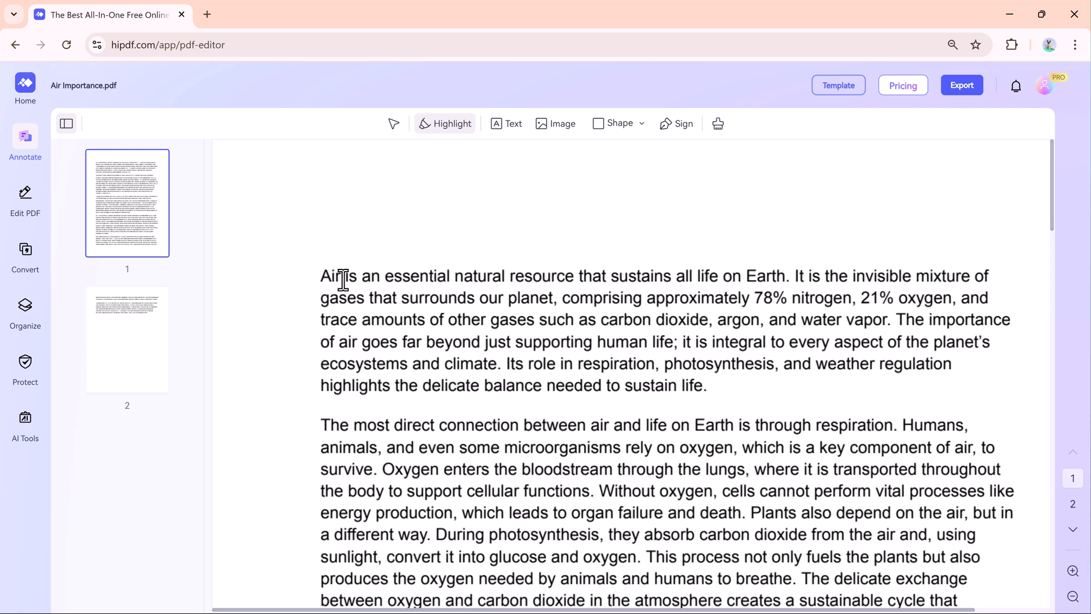
drag(370, 277, 944, 301)
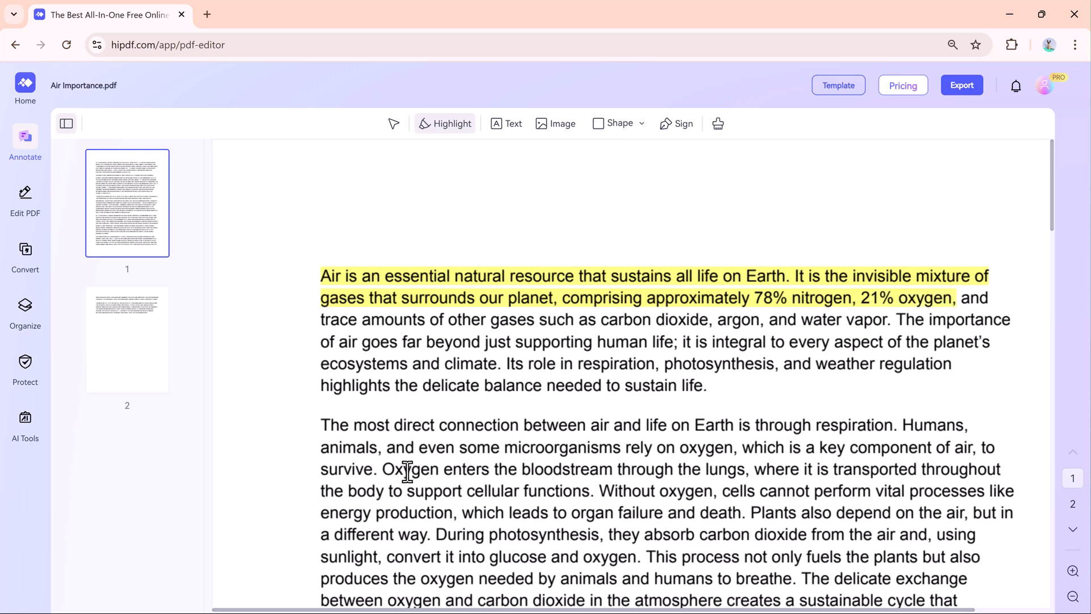
drag(382, 470, 719, 474)
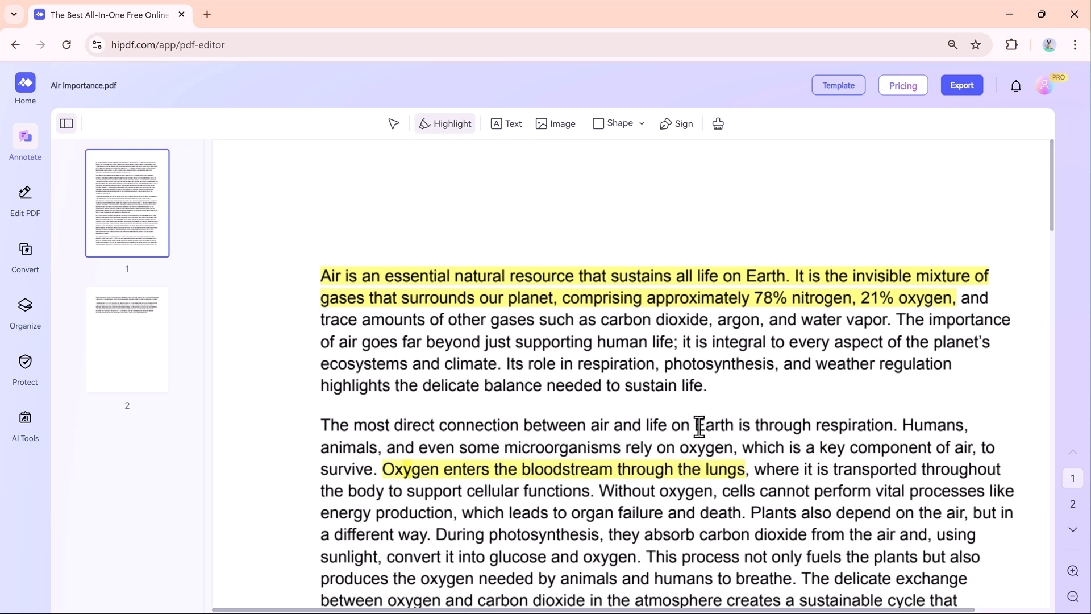
scroll(625, 318, down, 1)
- Add a 20pt orange 'Techdo' text box and move it to page 1's top right
click(510, 128)
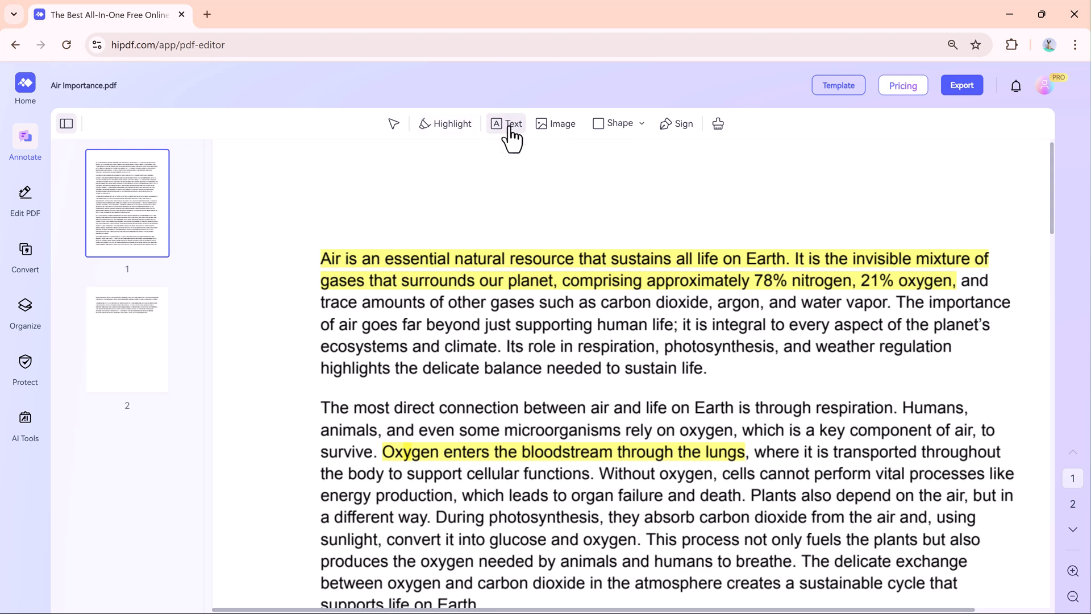
click(570, 207)
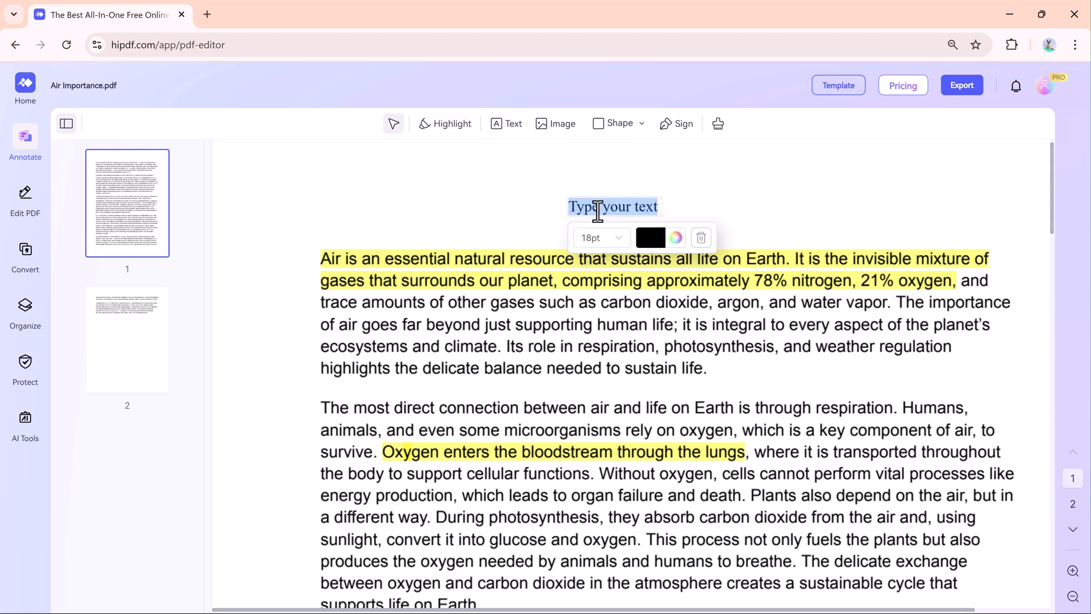
key(BackSpace)
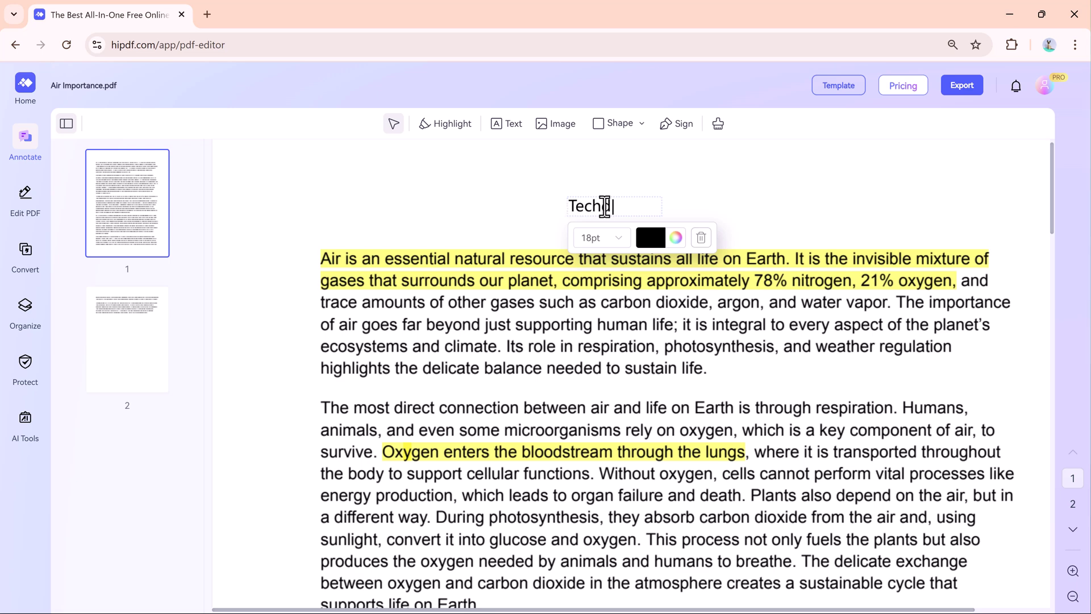
click(677, 238)
click(743, 307)
click(705, 270)
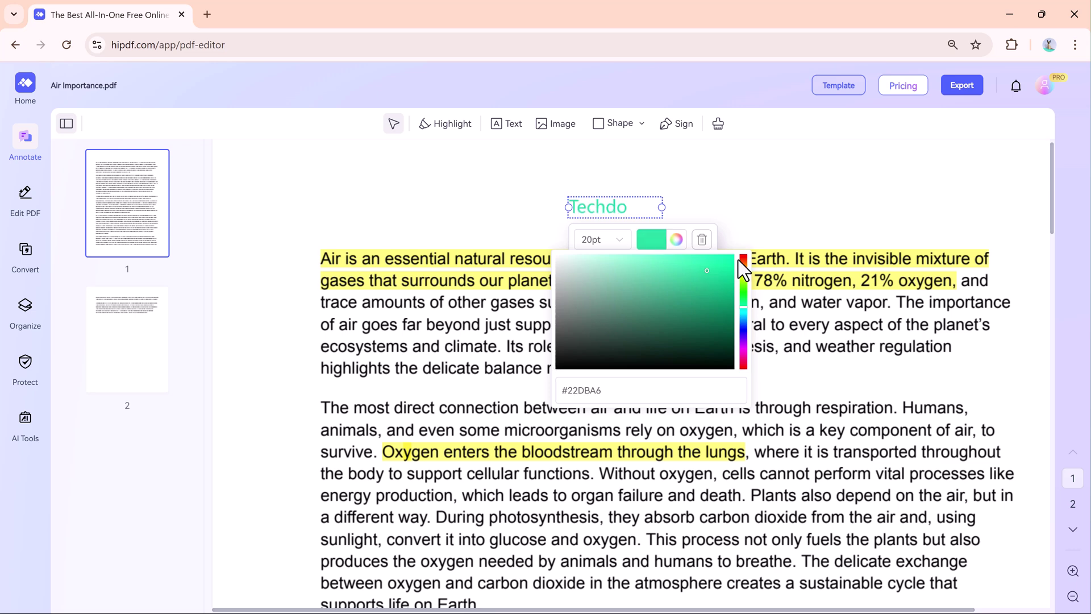
click(743, 260)
drag(637, 207, 946, 183)
click(841, 203)
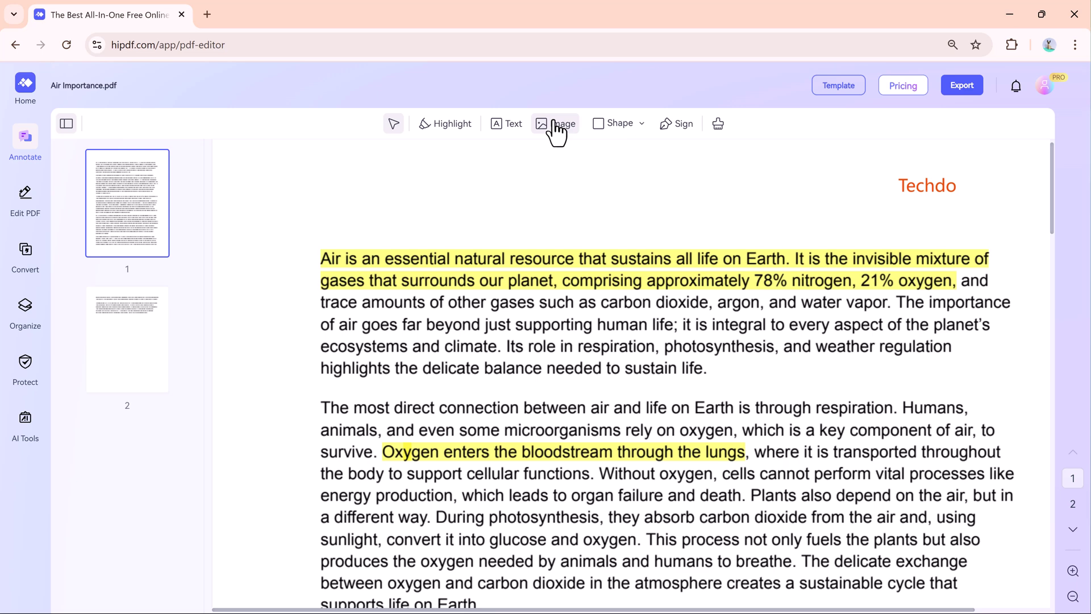
- Draw an oval shape and resize it around the Techdo text
mouse_move(597, 126)
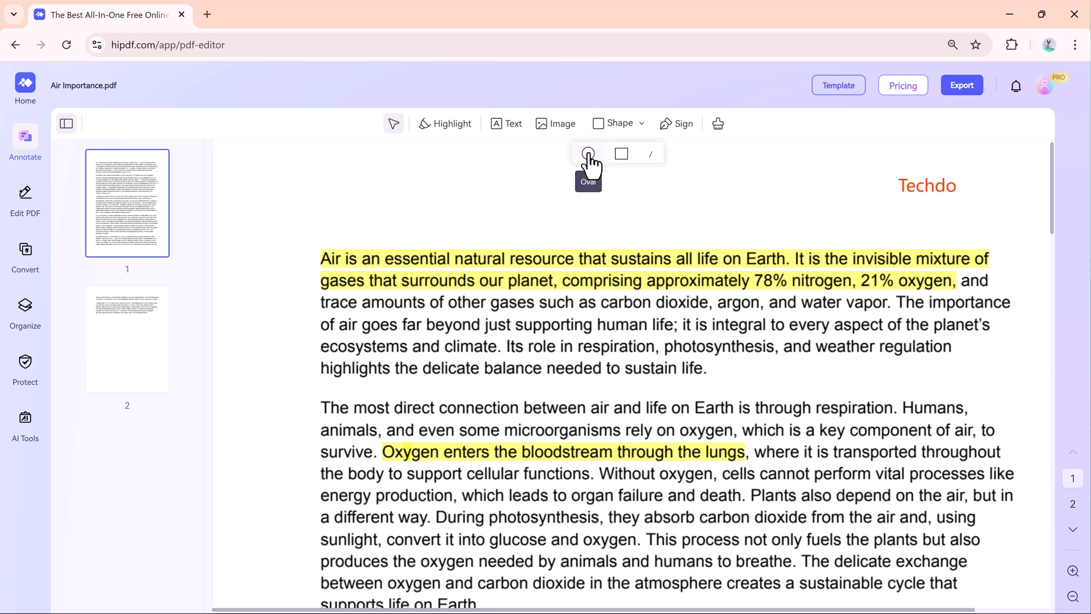
click(588, 154)
click(683, 192)
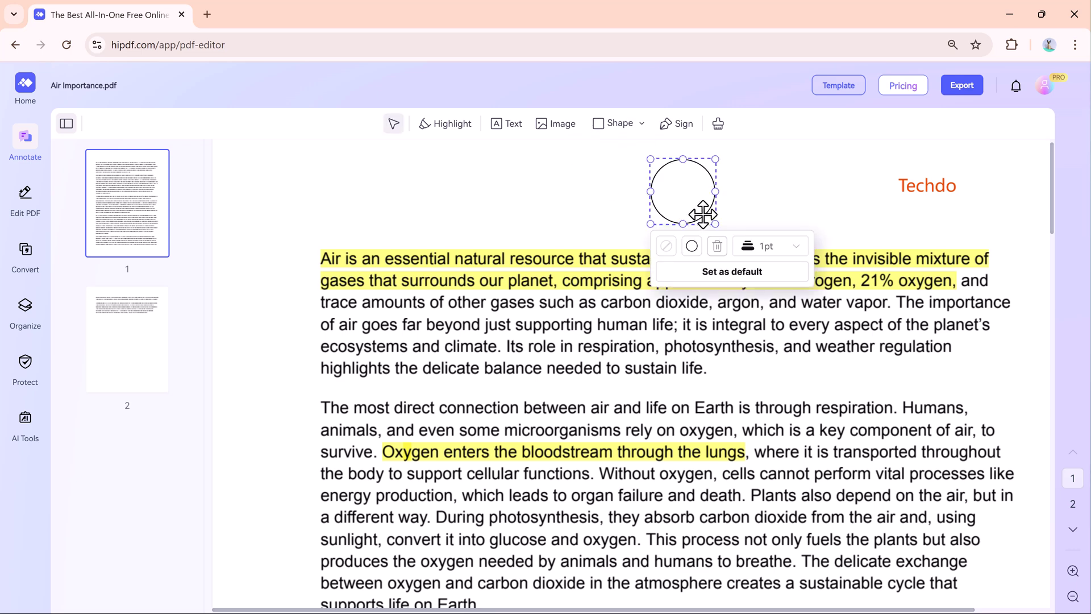
drag(715, 223, 966, 184)
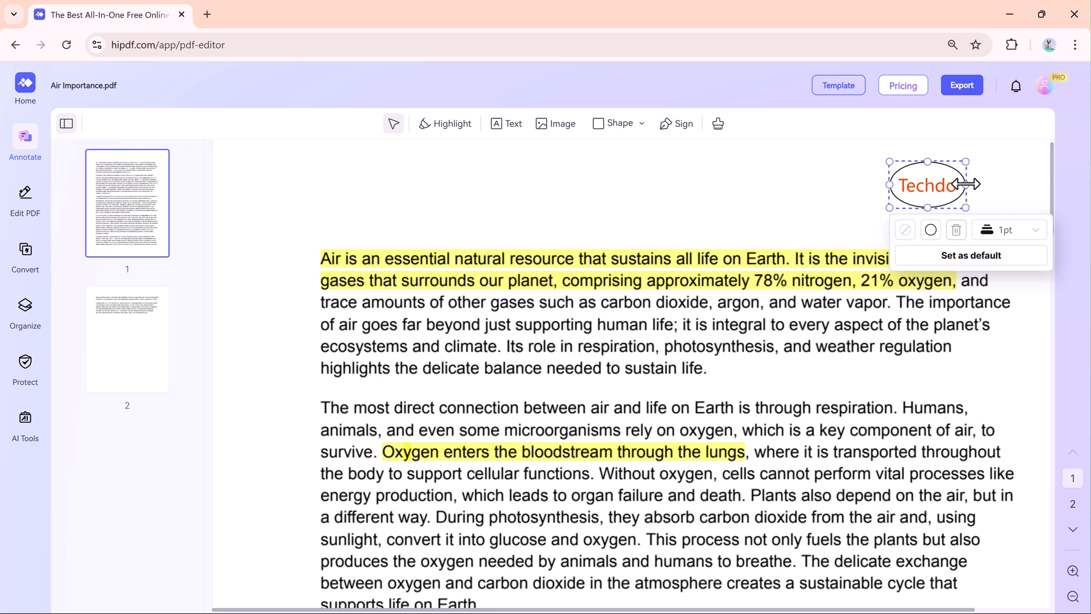
- Create a hand-drawn signature in the Add Signature window after previewing the style options
click(664, 129)
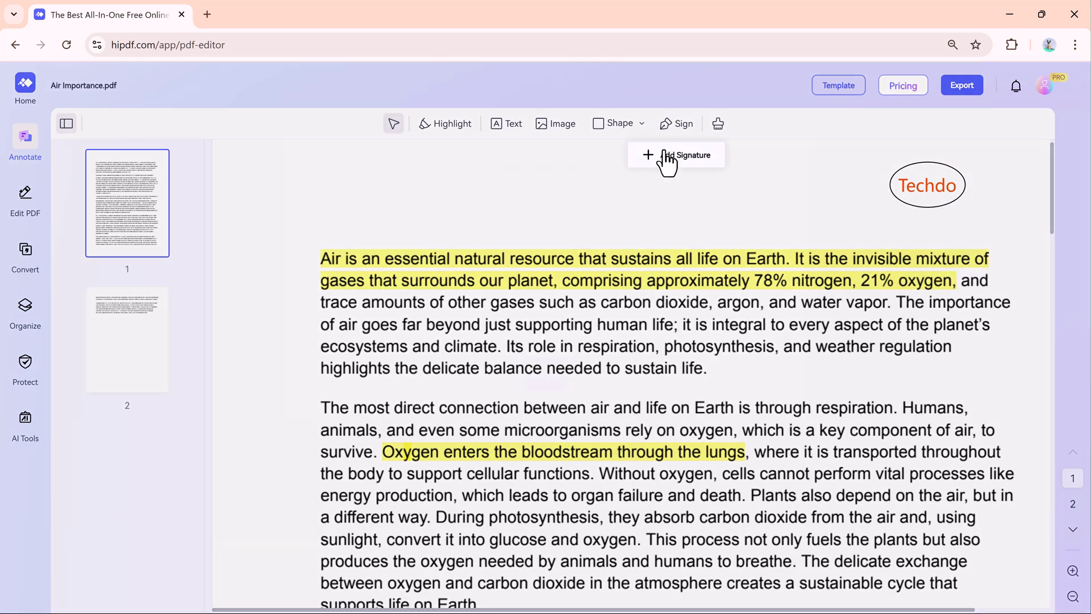
click(666, 156)
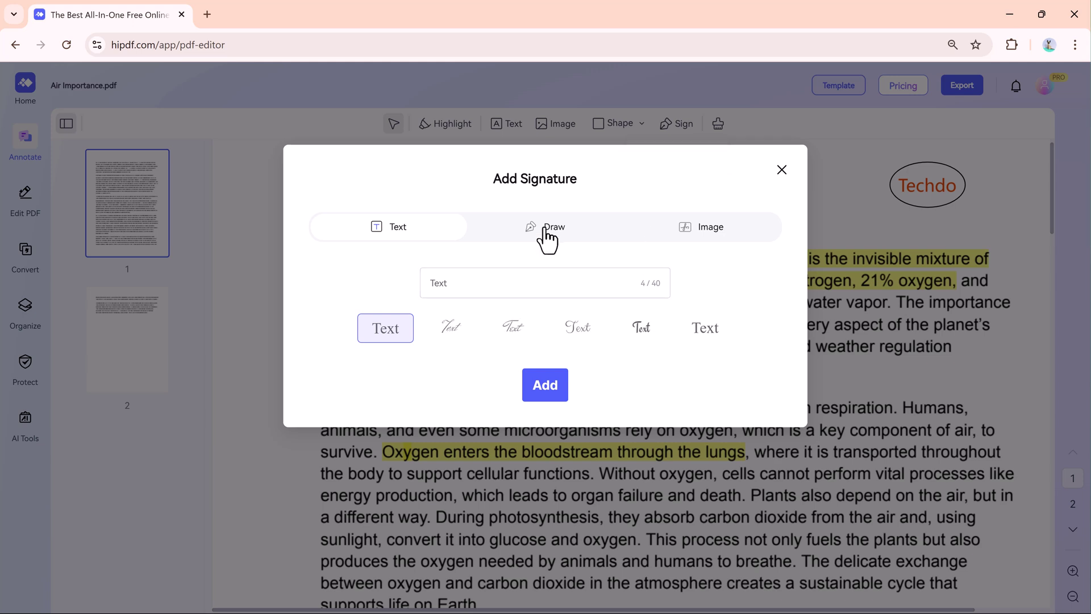
click(454, 328)
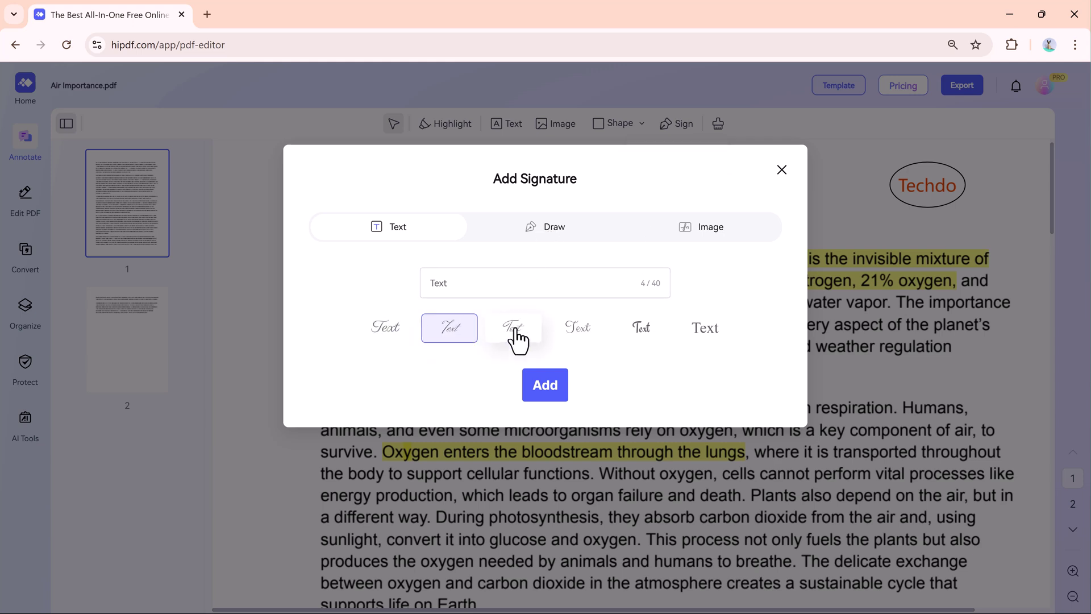
click(515, 333)
click(576, 335)
click(631, 335)
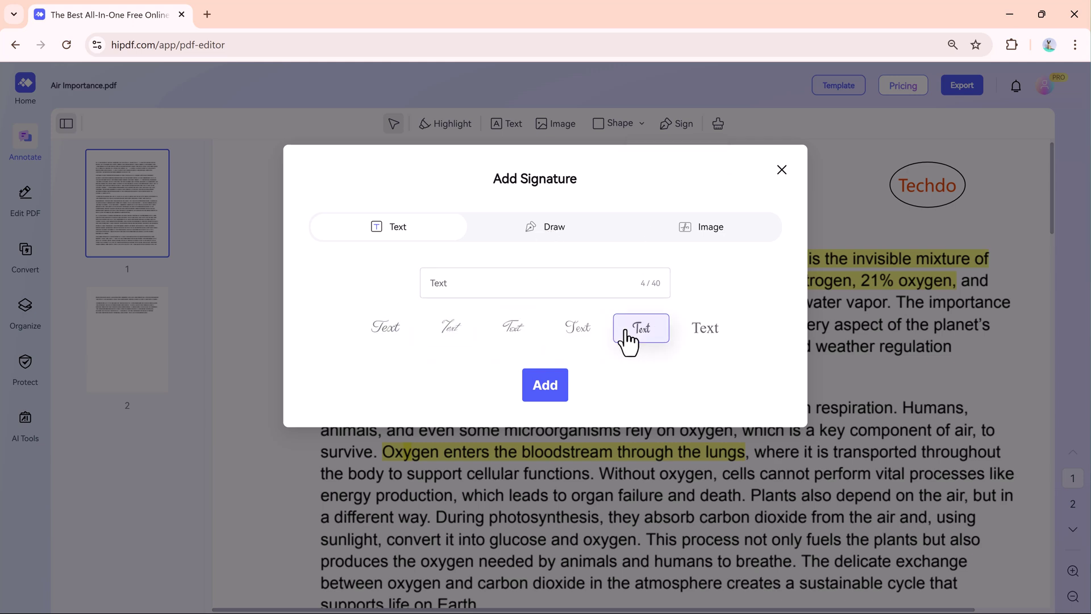
click(538, 230)
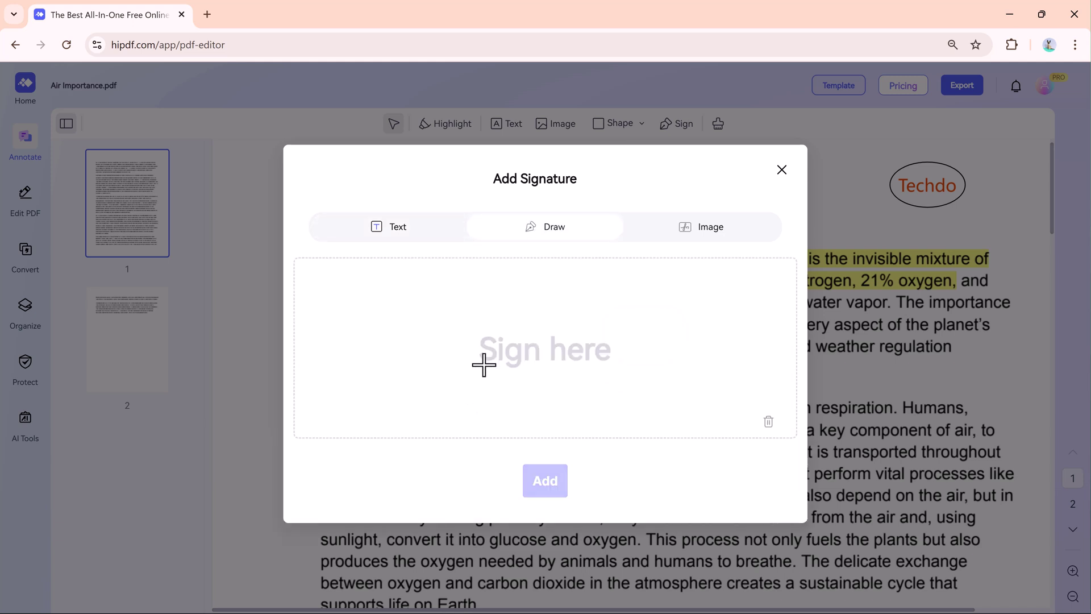
mouse_move(425, 386)
mouse_down()
mouse_move(475, 385)
mouse_move(426, 346)
mouse_move(526, 353)
mouse_move(414, 382)
mouse_move(604, 370)
mouse_up()
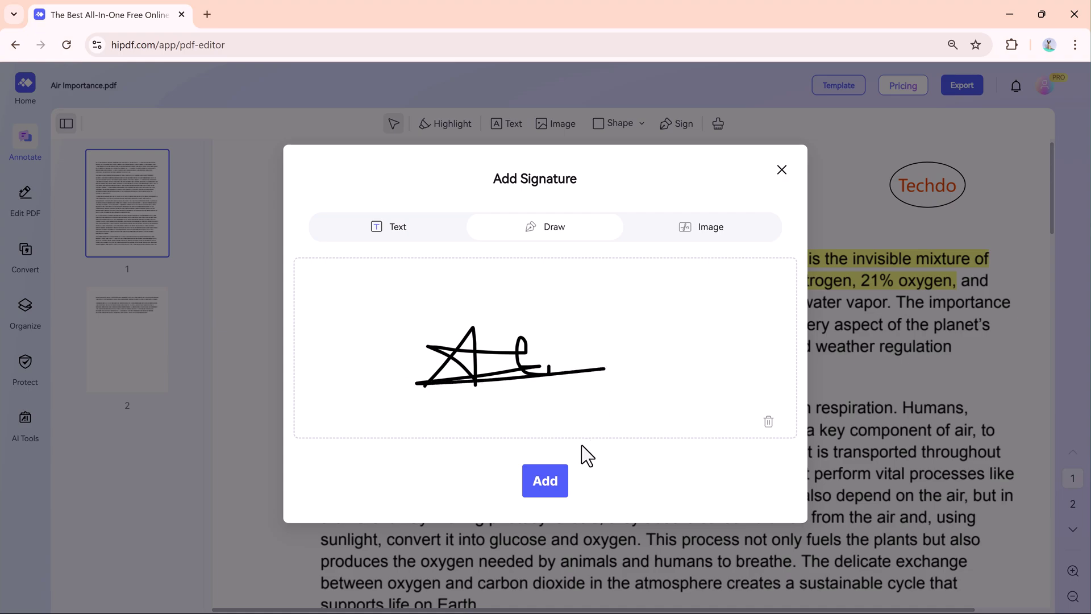
click(554, 485)
- Place the signature below the water-cycle paragraph, shrinking it toward the bottom right
scroll(568, 446, down, 5)
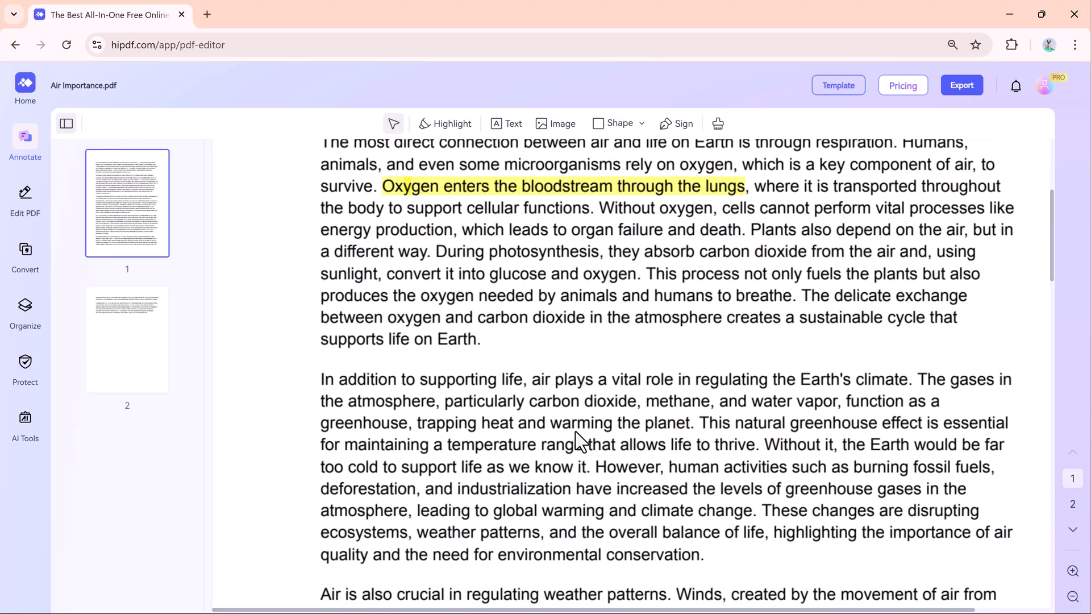
scroll(647, 426, down, 10)
click(756, 393)
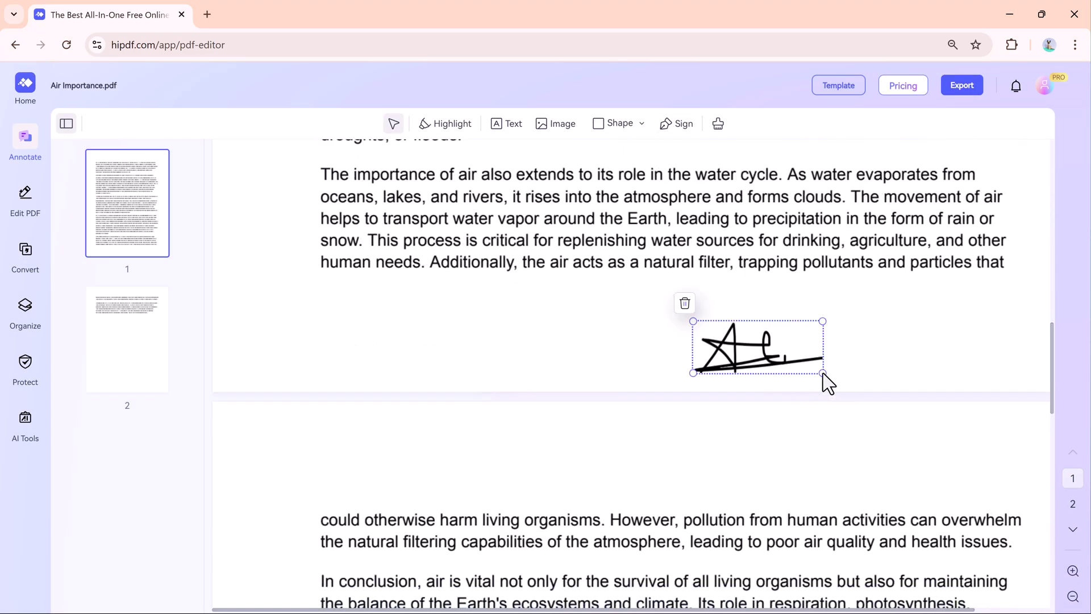
mouse_move(823, 374)
mouse_down()
mouse_move(788, 359)
mouse_move(816, 341)
mouse_move(852, 343)
mouse_up()
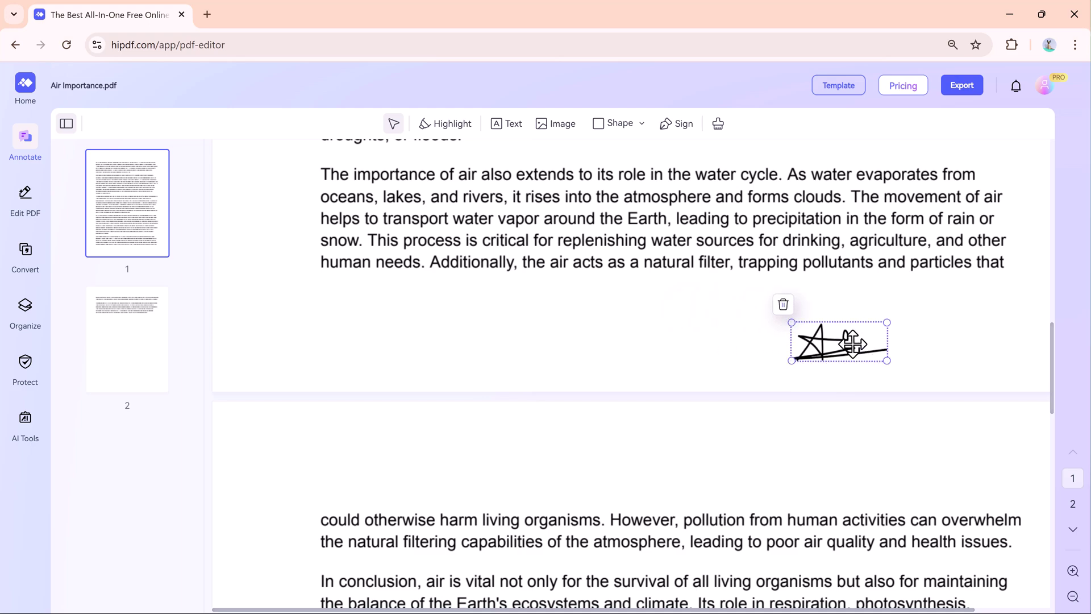
click(923, 335)
scroll(923, 341, up, 10)
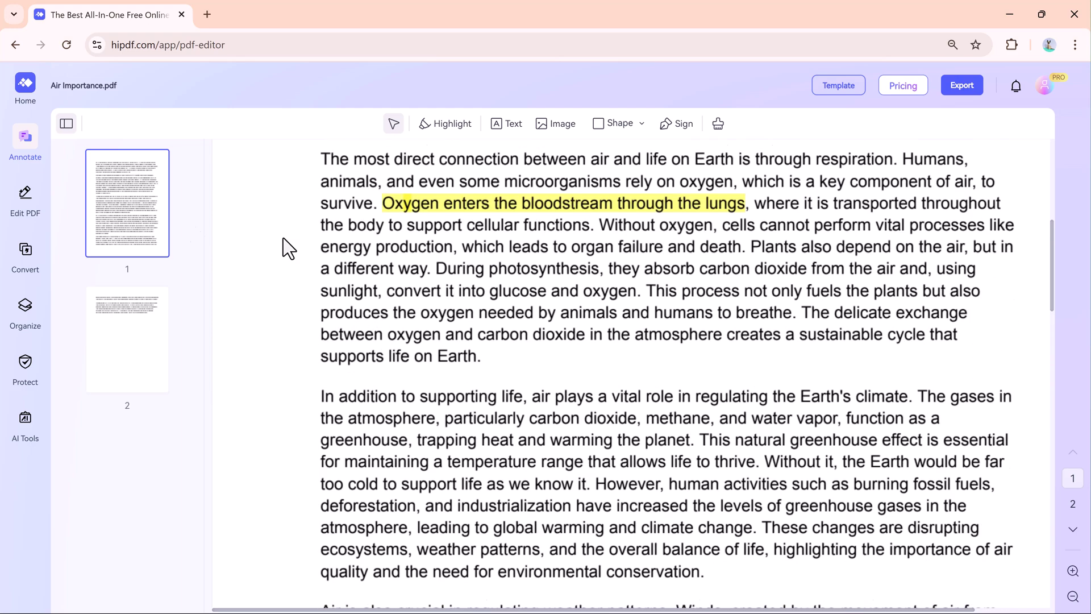
- Replace 'amounts' with 'Number' and make it bold, italic and red
scroll(289, 247, up, 4)
click(22, 200)
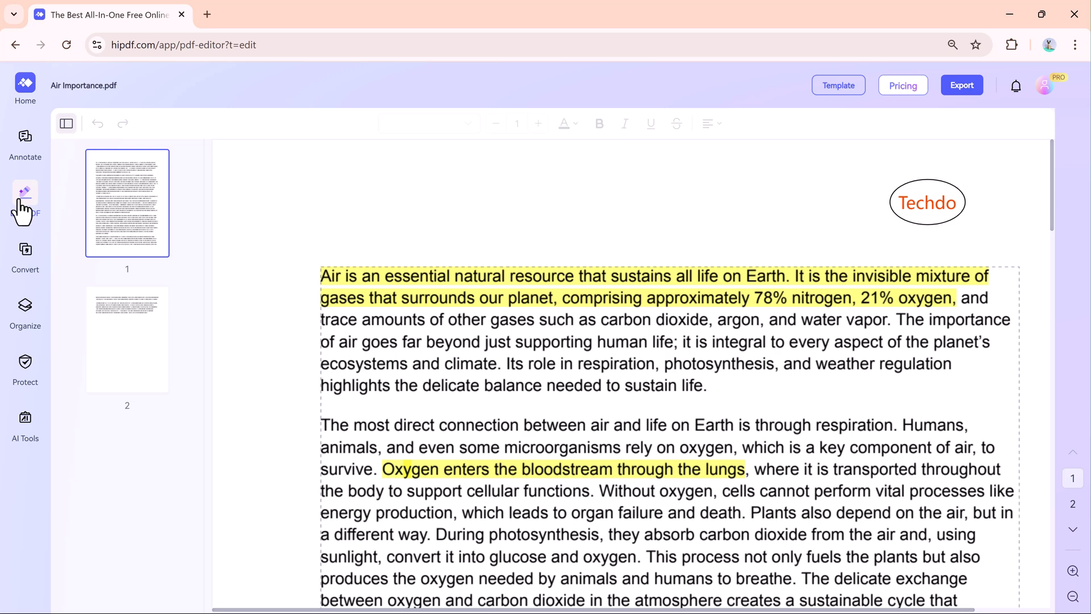
click(400, 325)
double_click(396, 325)
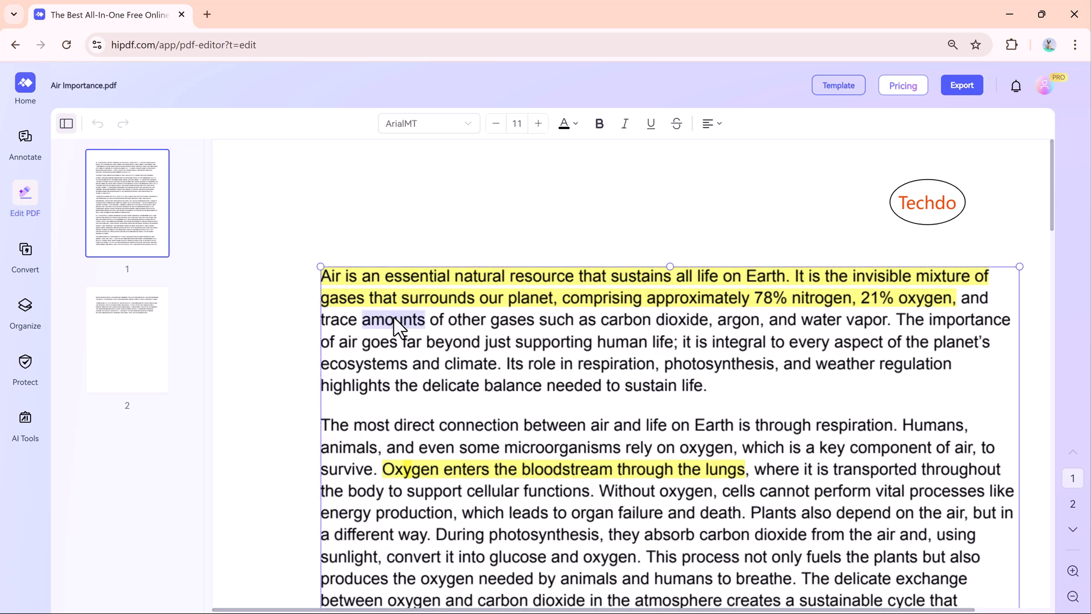
text(Number)
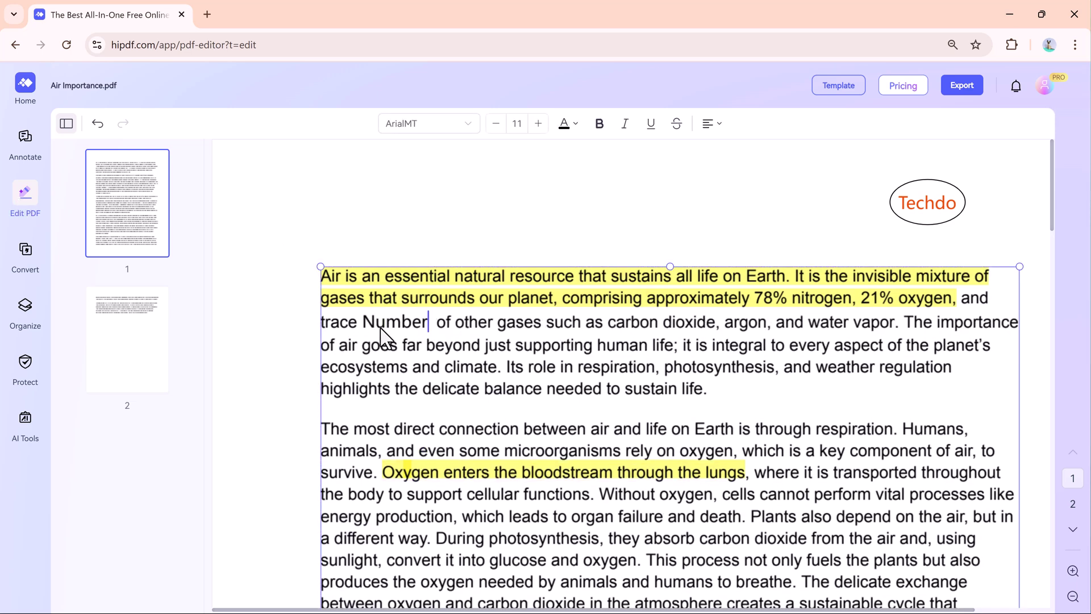
click(364, 324)
click(599, 123)
click(625, 124)
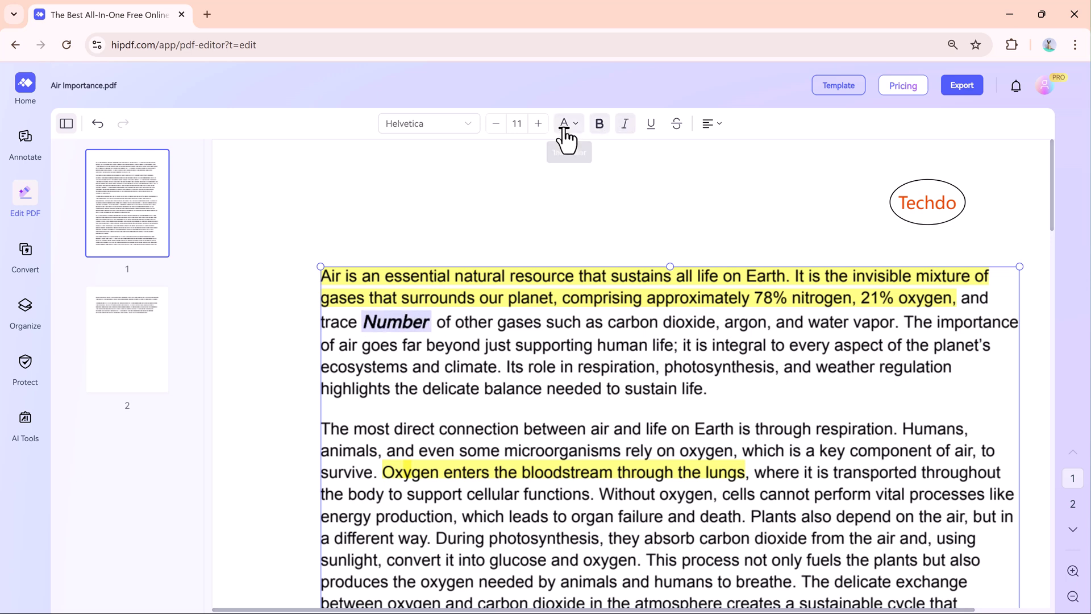
click(565, 123)
click(544, 201)
- Replace 'life' after 'supporting' with 'Support Life Hack' and colour it green
scroll(525, 355, down, 3)
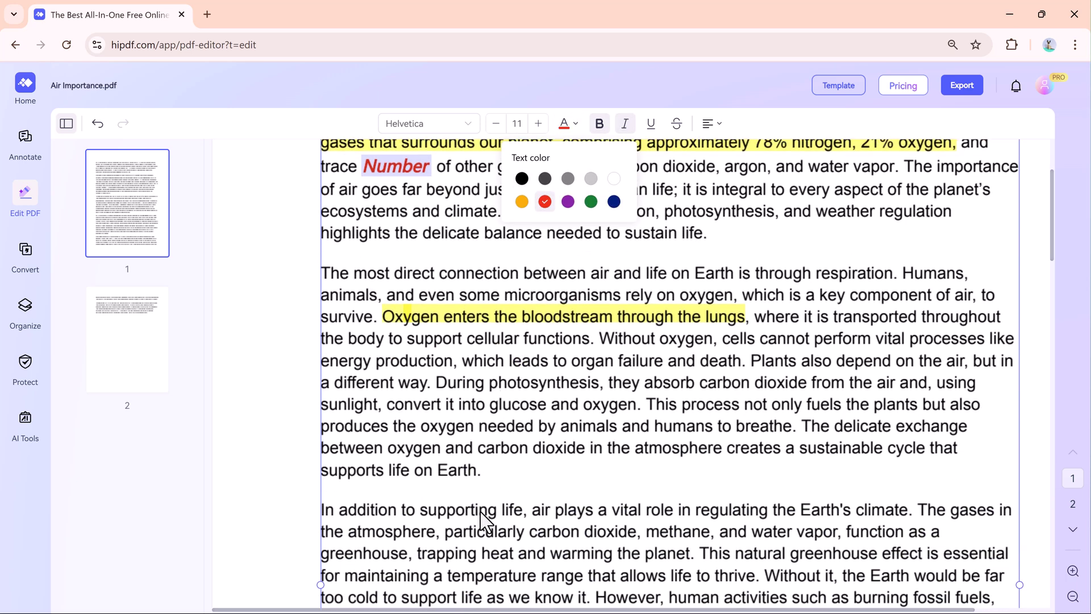
double_click(518, 510)
text(Support L)
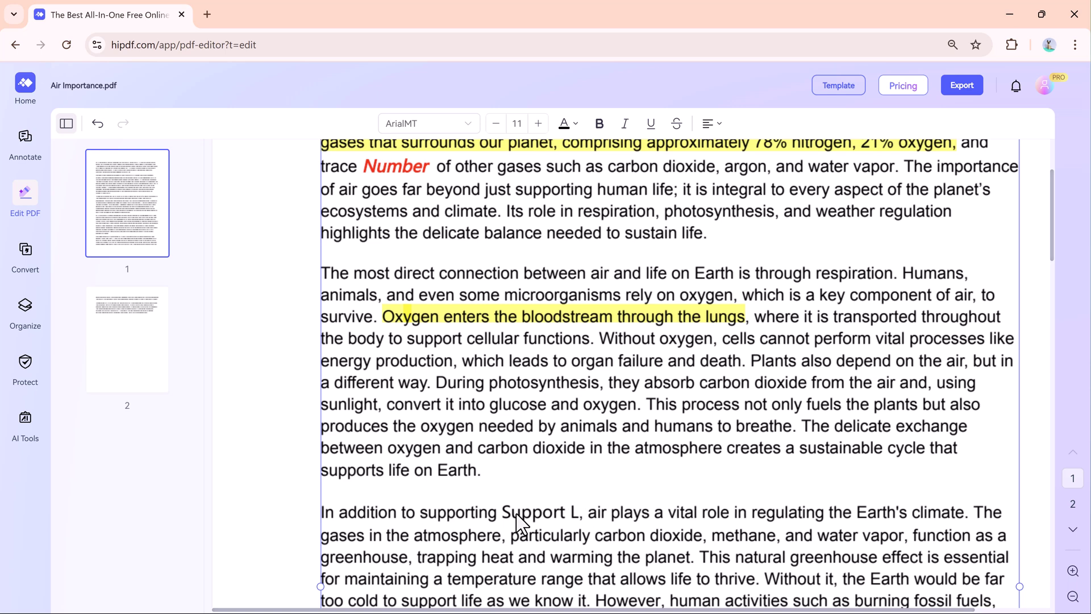
text(ife Hack)
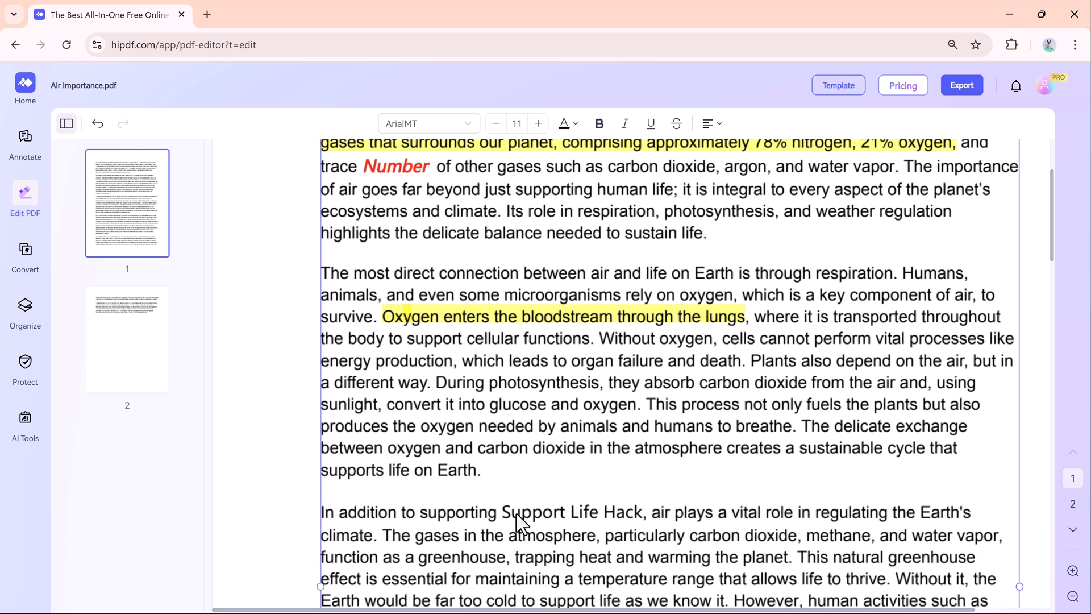
drag(497, 511, 645, 515)
click(568, 124)
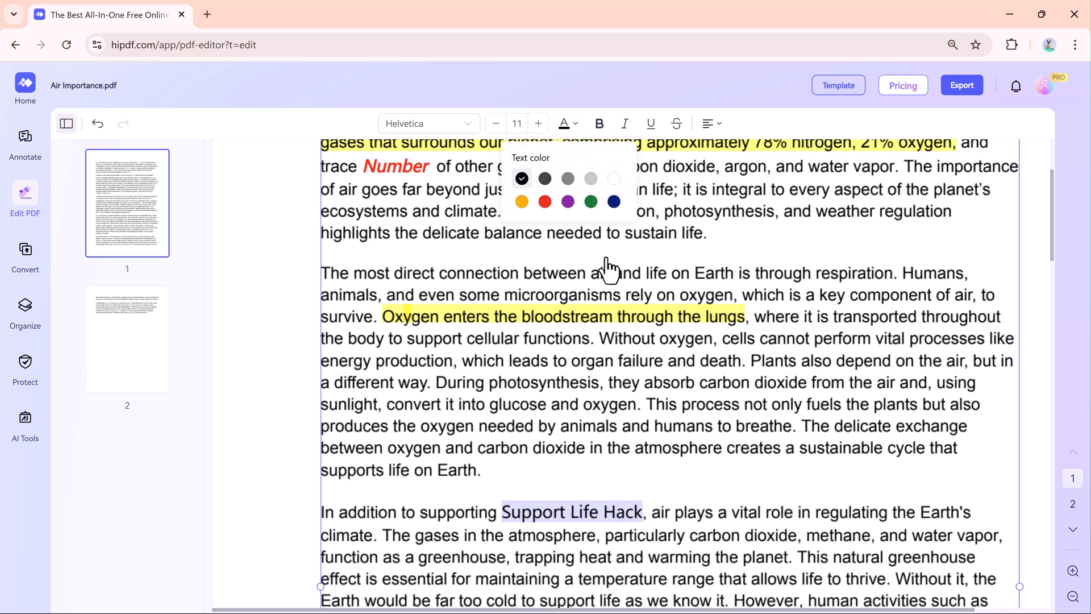
click(591, 196)
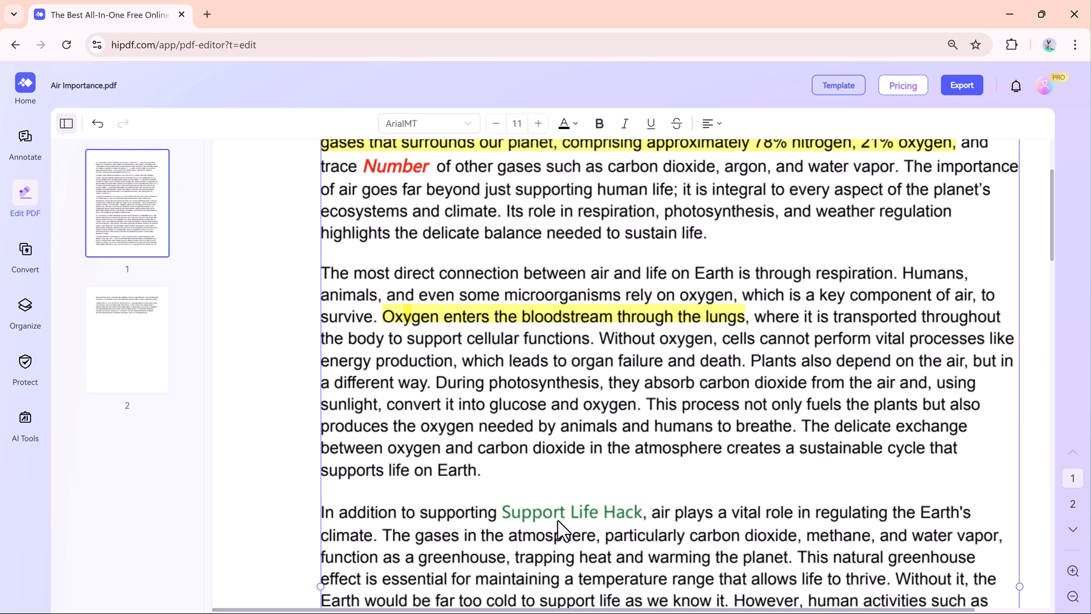
- Run the PDF to Word conversion on Air Importance.pdf from the Convert menu
scroll(561, 532, down, 1)
mouse_move(25, 254)
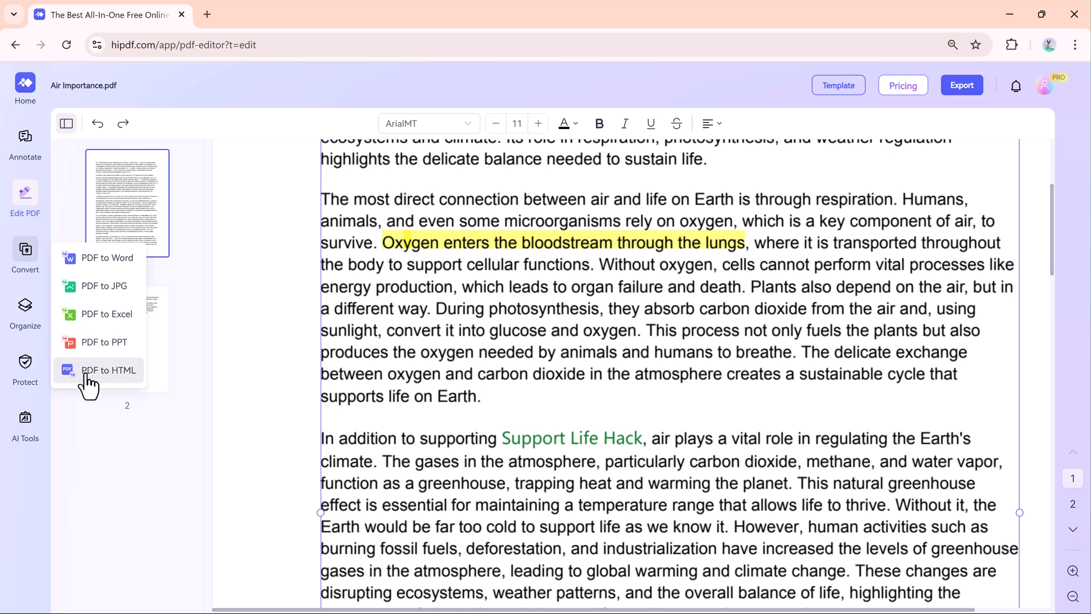
click(89, 267)
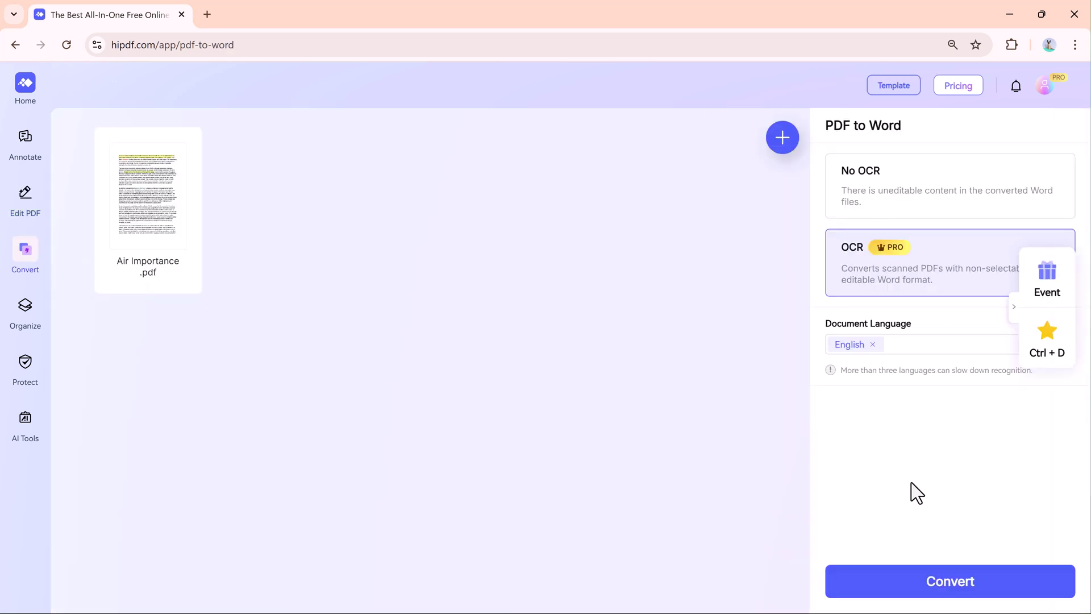
click(945, 585)
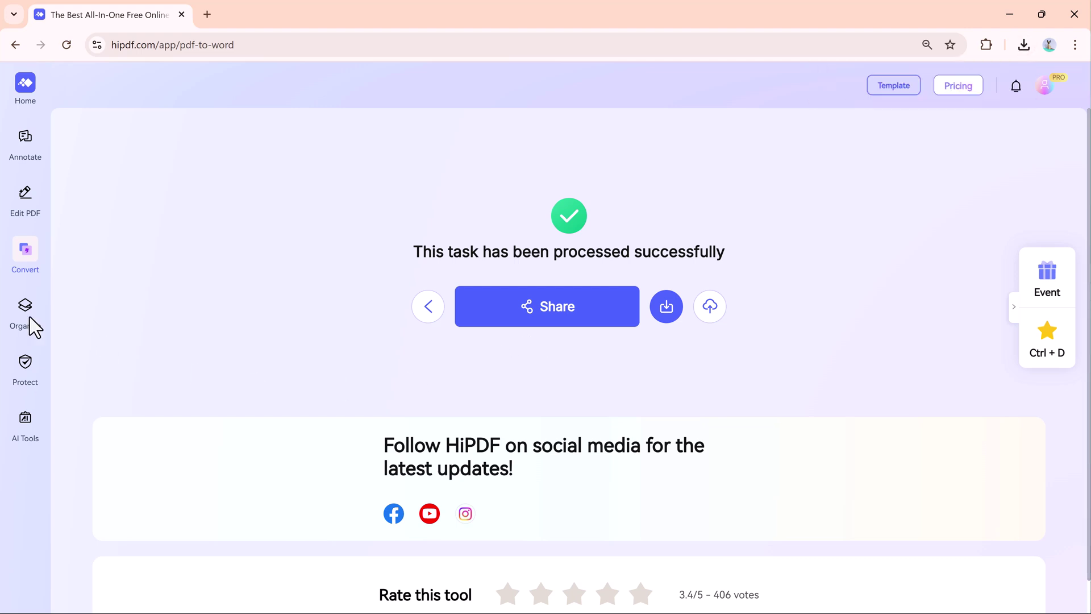
- Compress Air Importance.pdf at the Medium level and dismiss the download notice
mouse_move(23, 318)
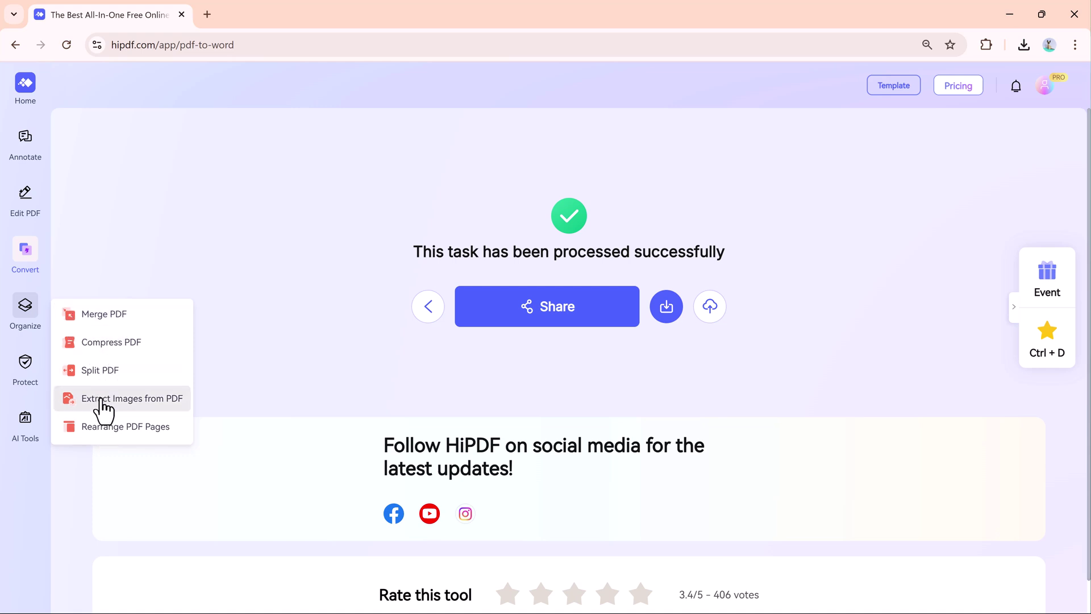
click(103, 344)
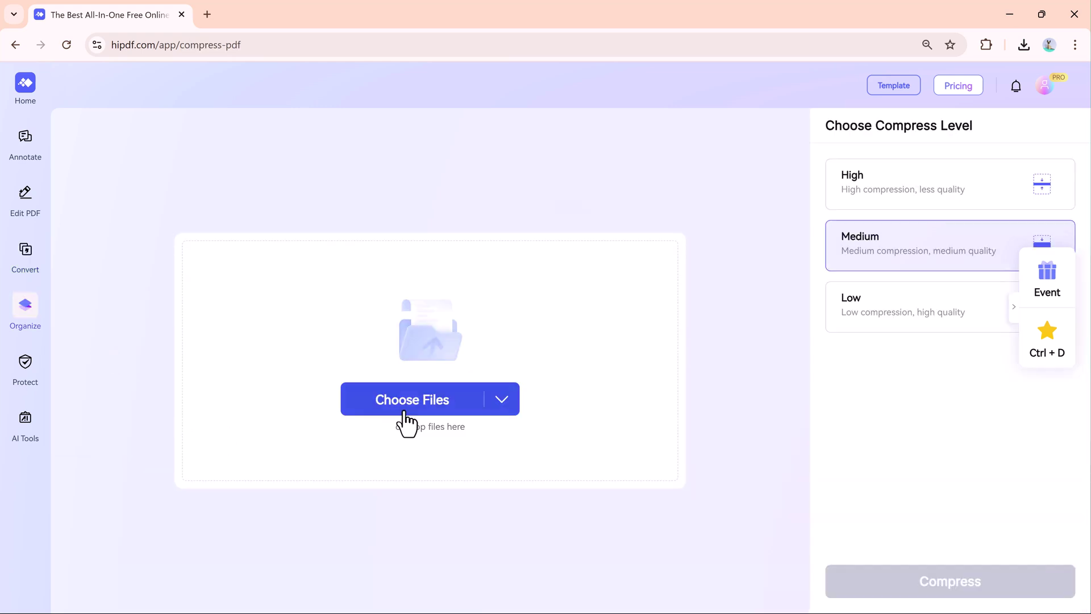
click(406, 413)
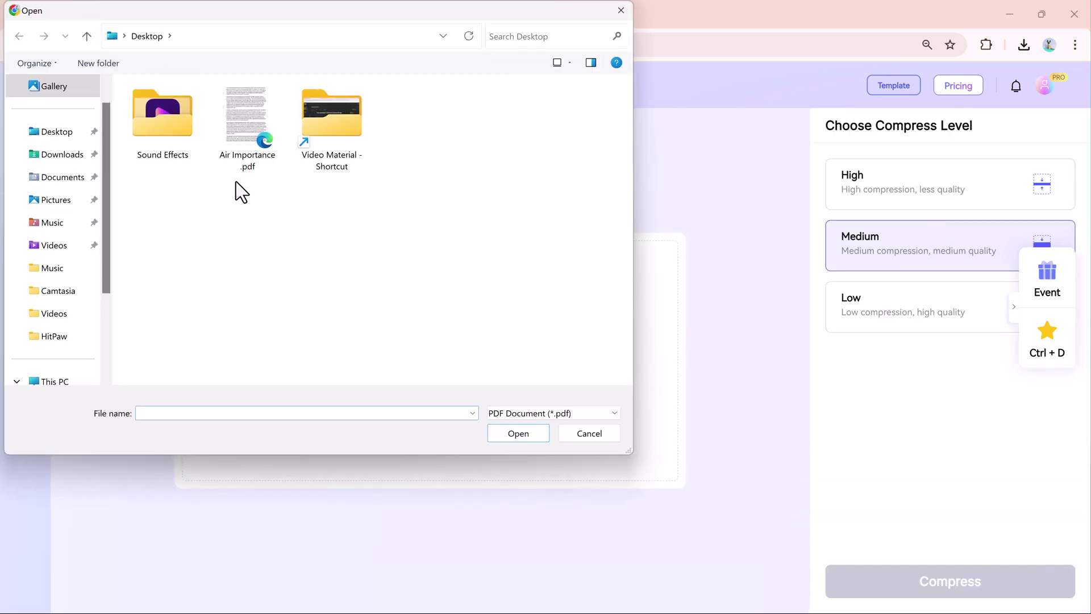
double_click(263, 134)
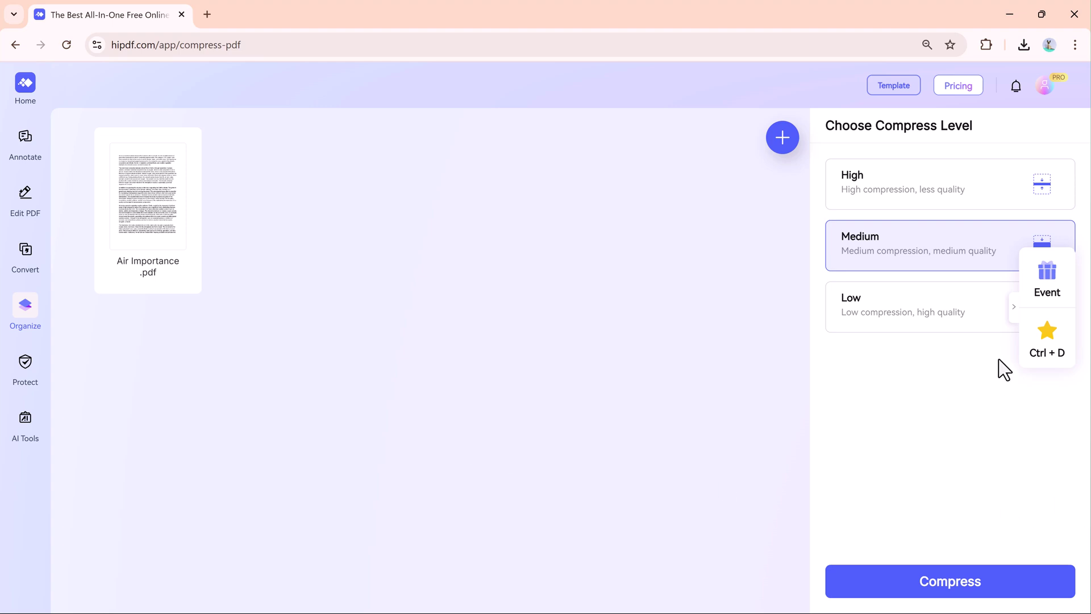
click(909, 313)
click(884, 182)
click(886, 264)
click(928, 592)
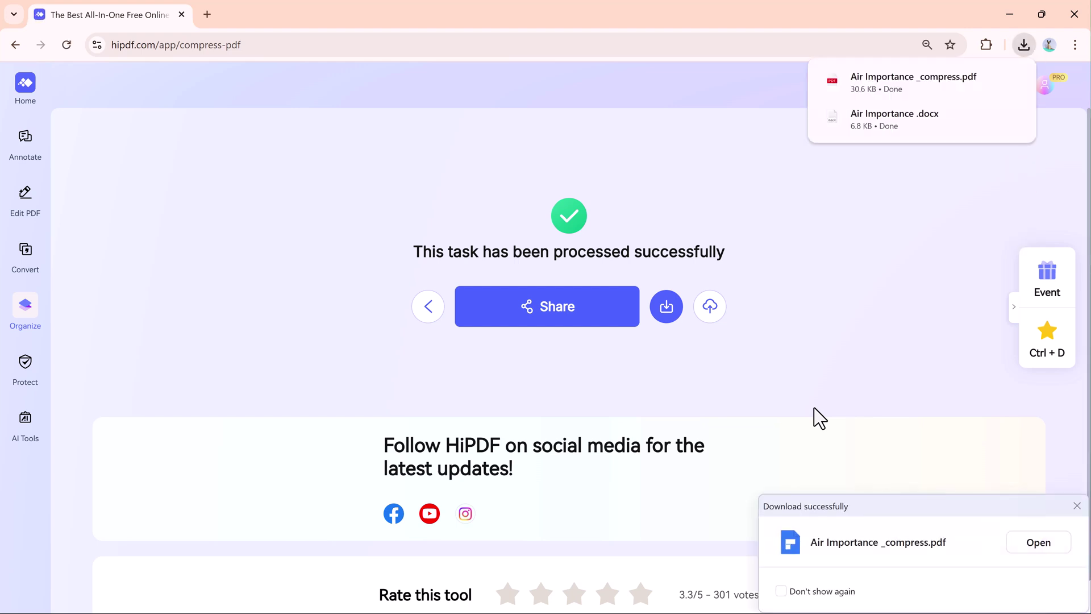
click(1076, 505)
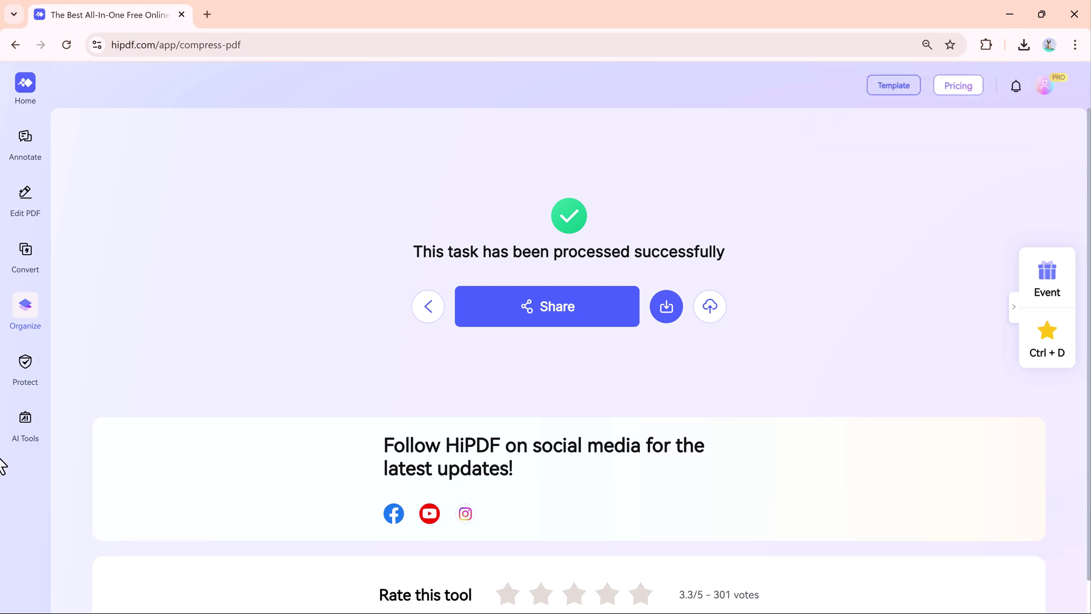
mouse_move(26, 364)
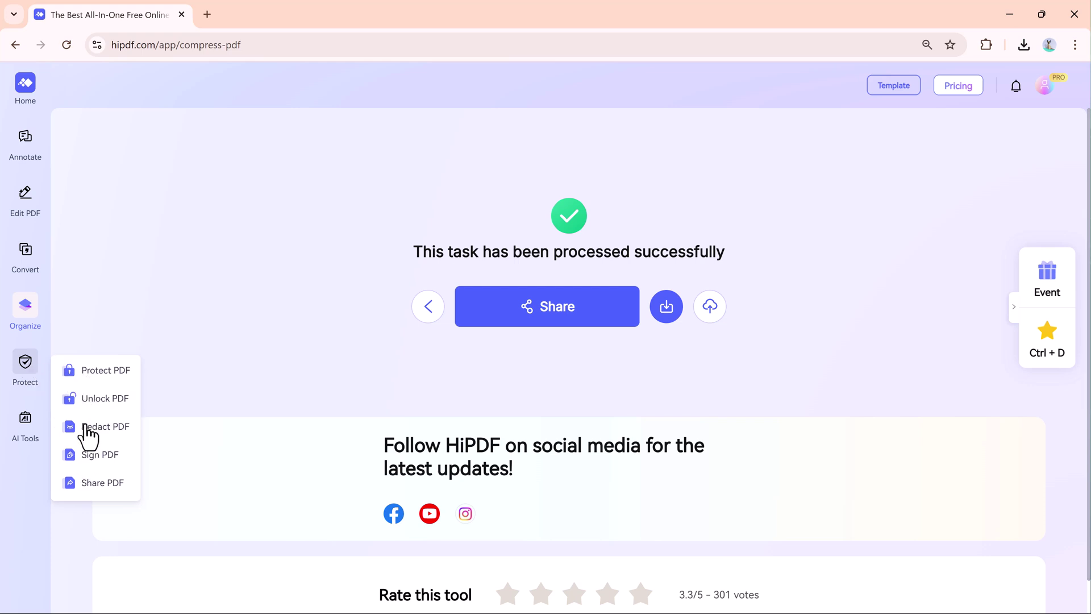
- Upload Air Importance.pdf to Protect PDF and encrypt it with a password
click(87, 372)
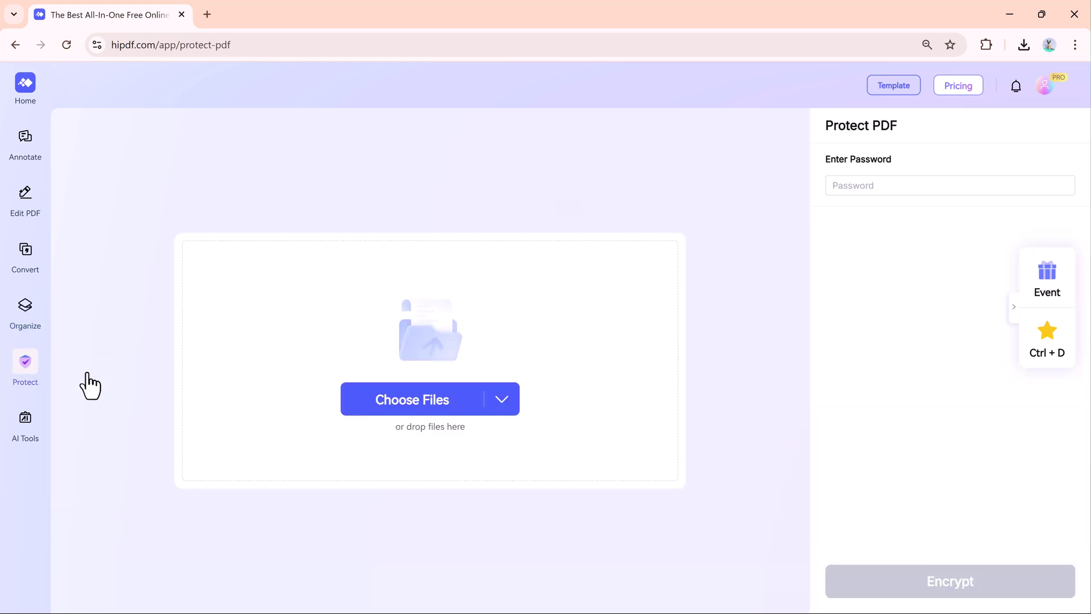
click(435, 400)
click(245, 142)
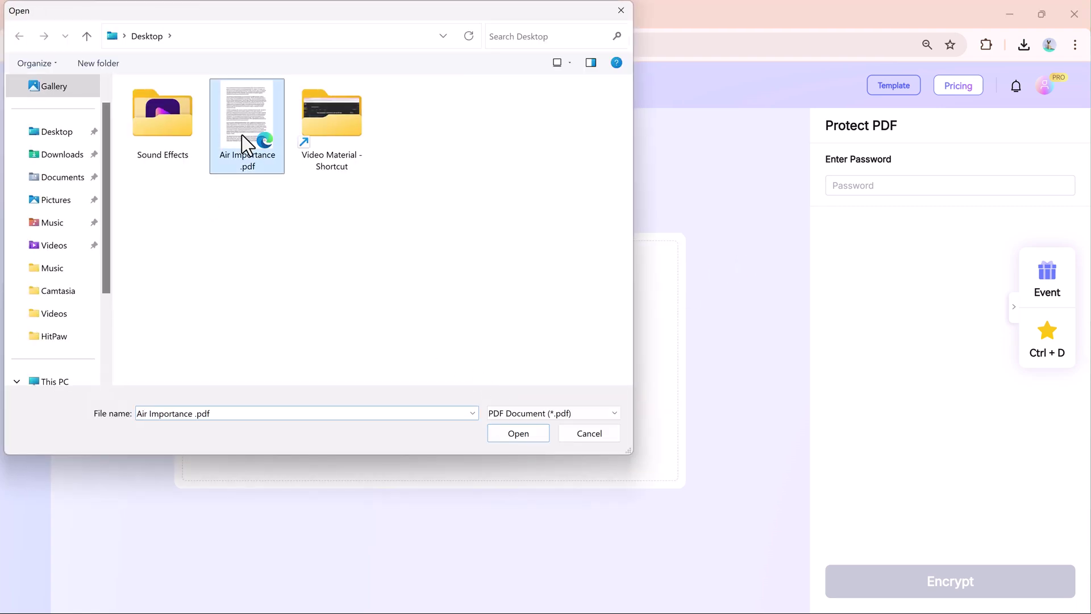
double_click(246, 142)
click(906, 184)
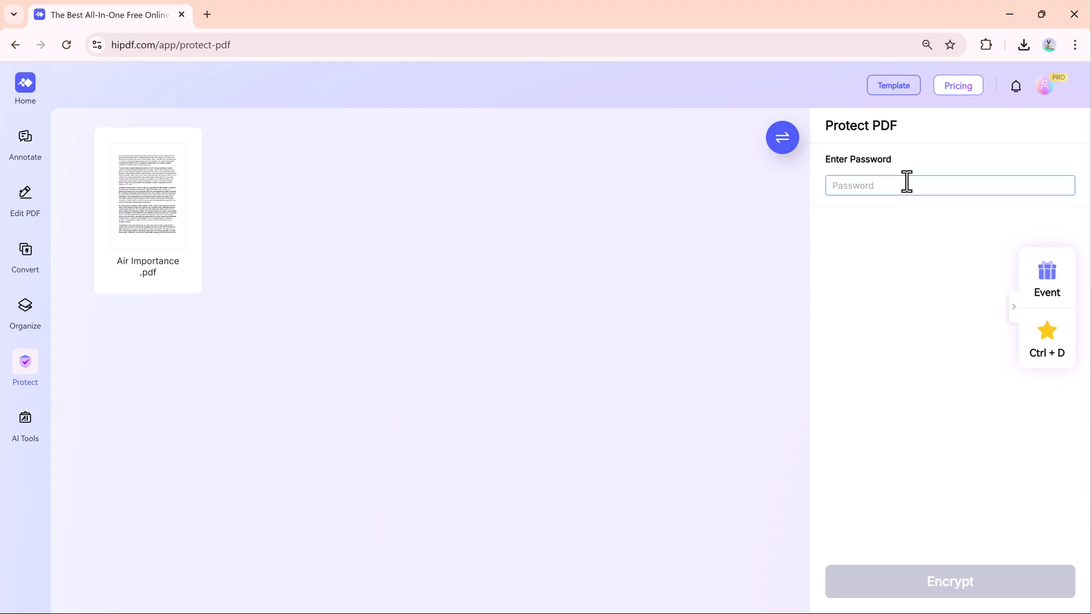
text(123456)
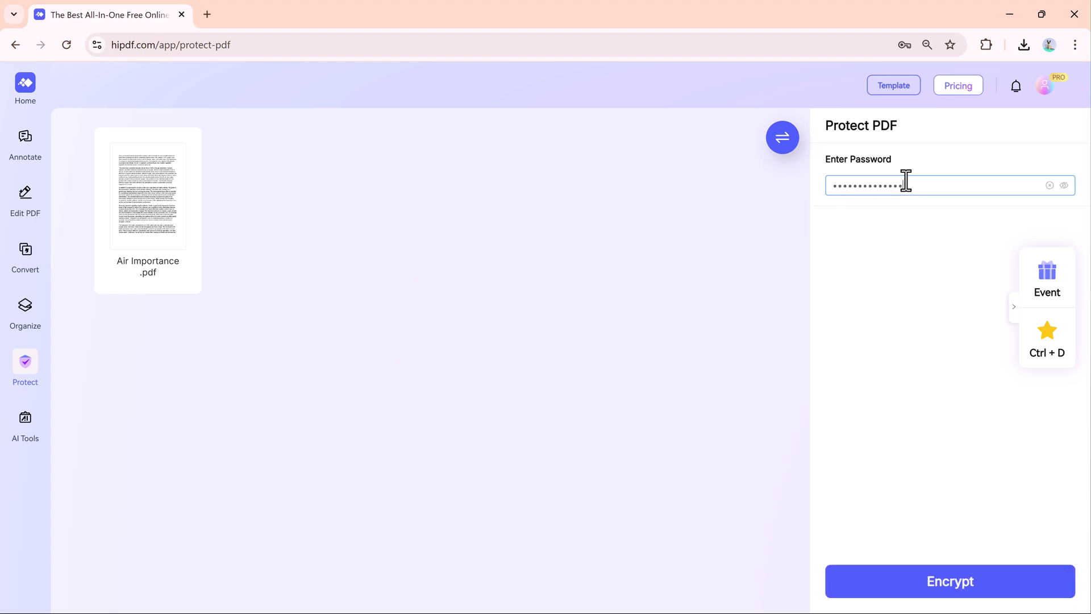
click(948, 591)
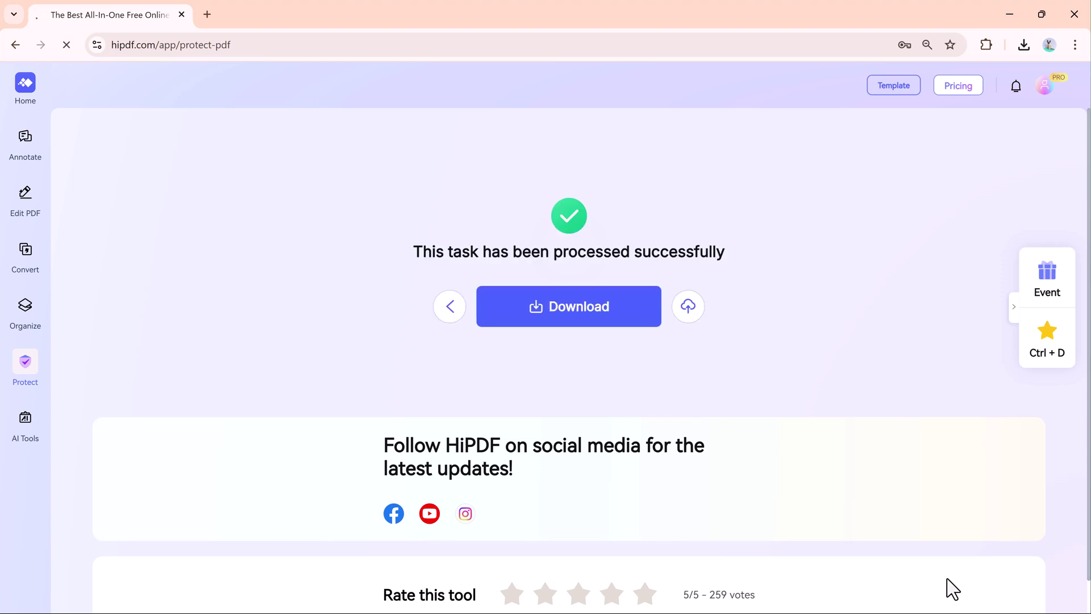
mouse_move(45, 431)
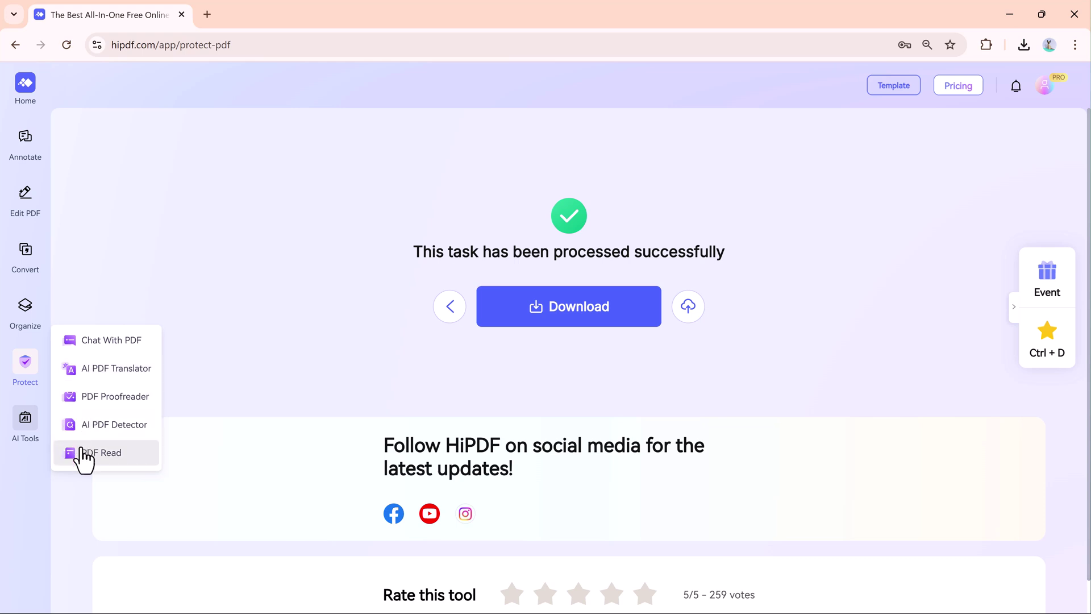
- Load Air Importance.pdf into the Chat PDF tool
click(108, 340)
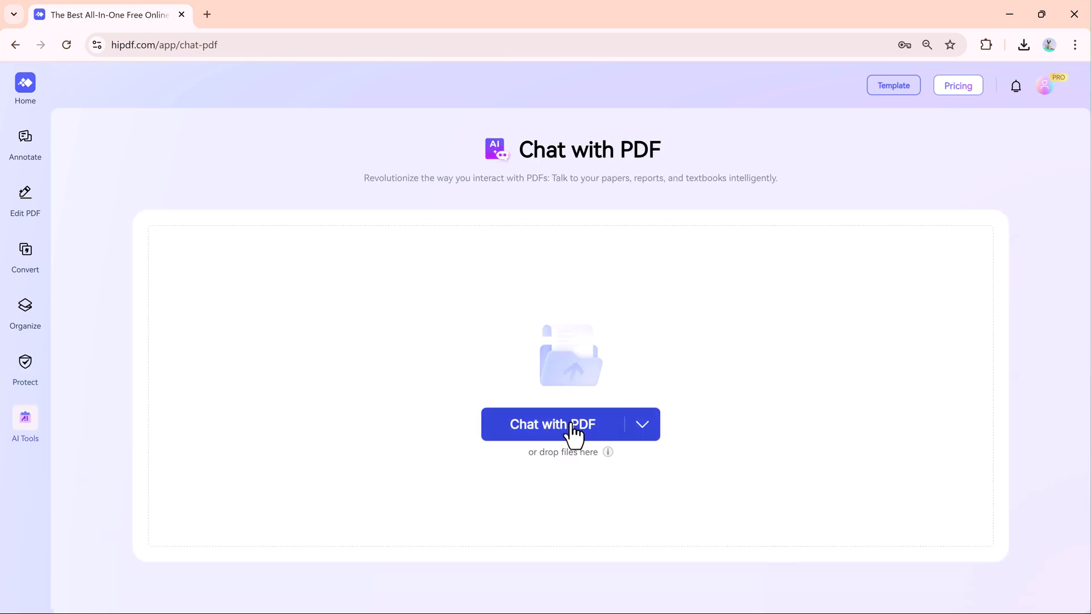
click(571, 427)
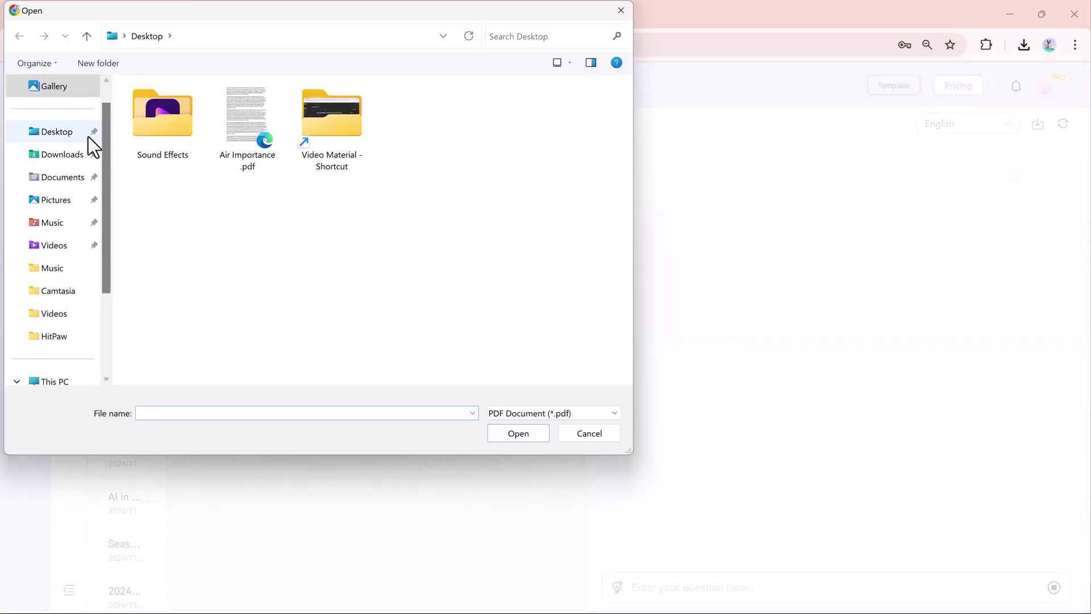
double_click(222, 128)
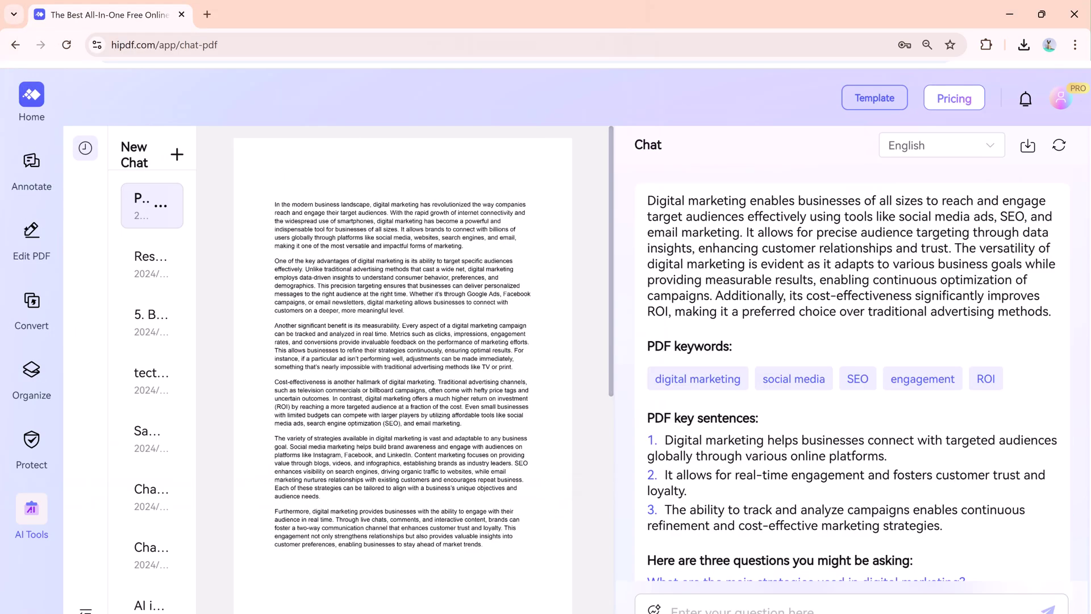
- Ask the suggested customer-engagement question, then paste and send a question about marketing strategies
scroll(774, 469, down, 3)
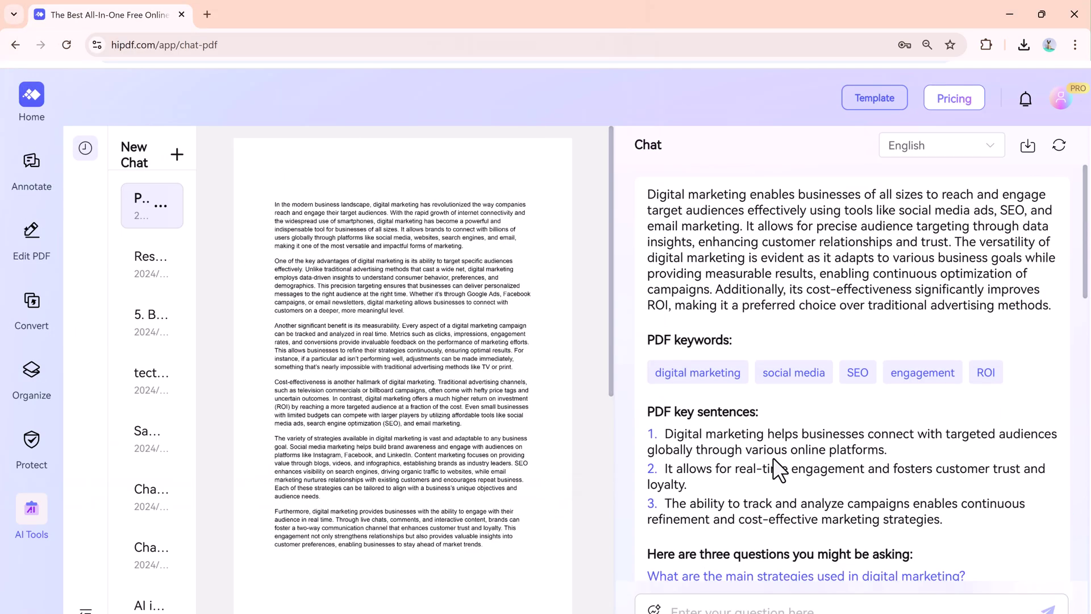
click(747, 440)
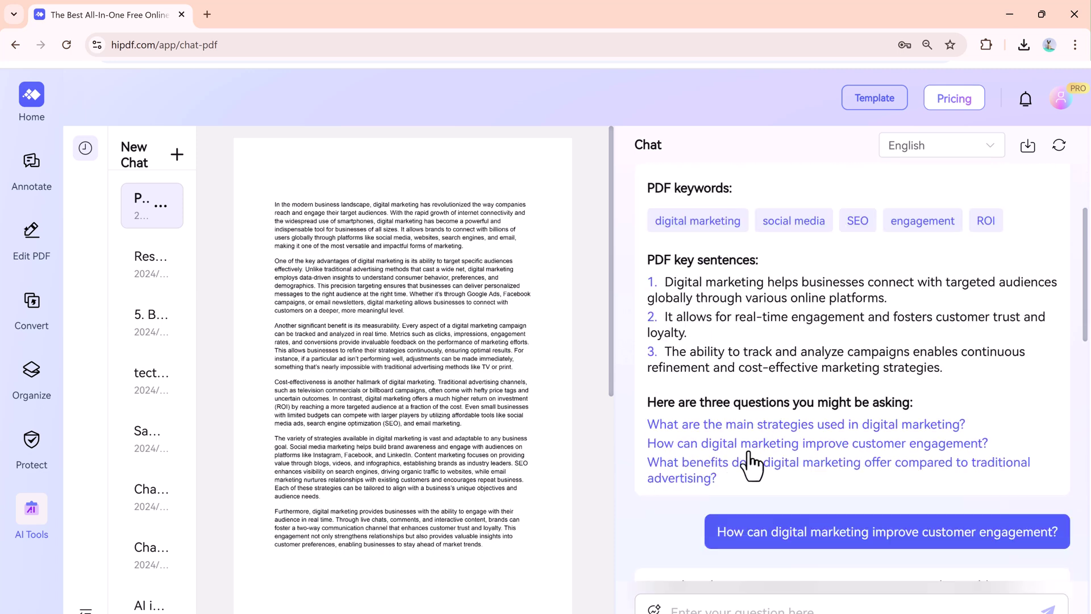
click(717, 425)
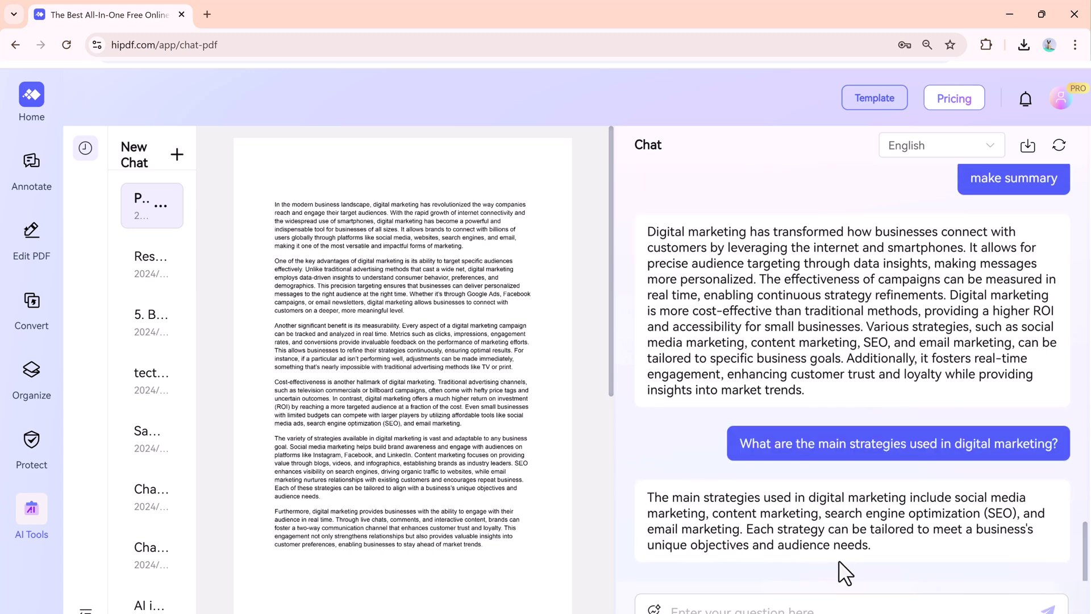
click(823, 608)
text(Strategies available in digital marketing)
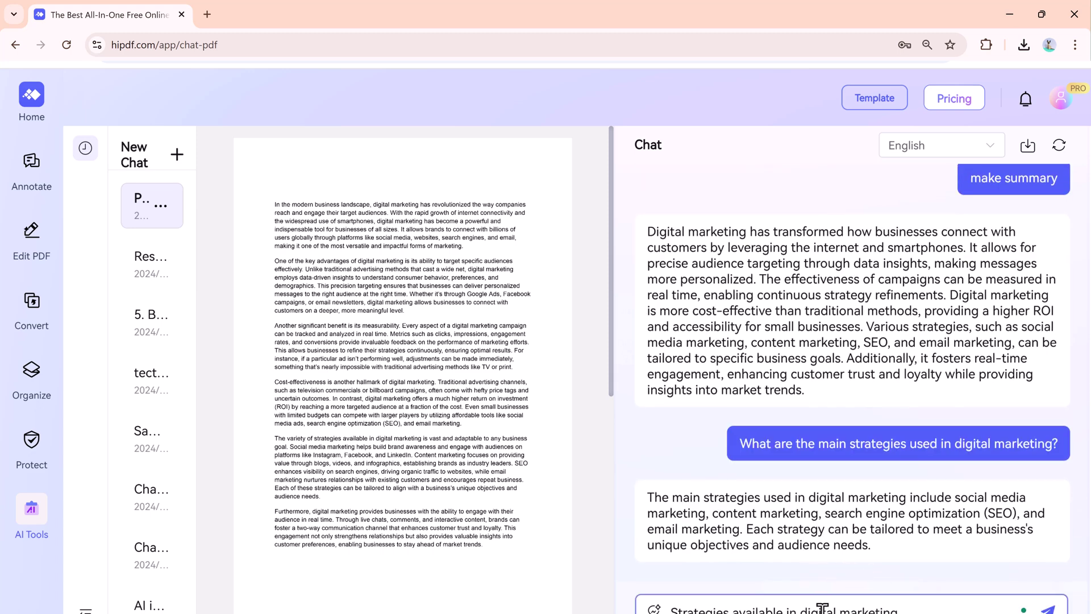
key(Return)
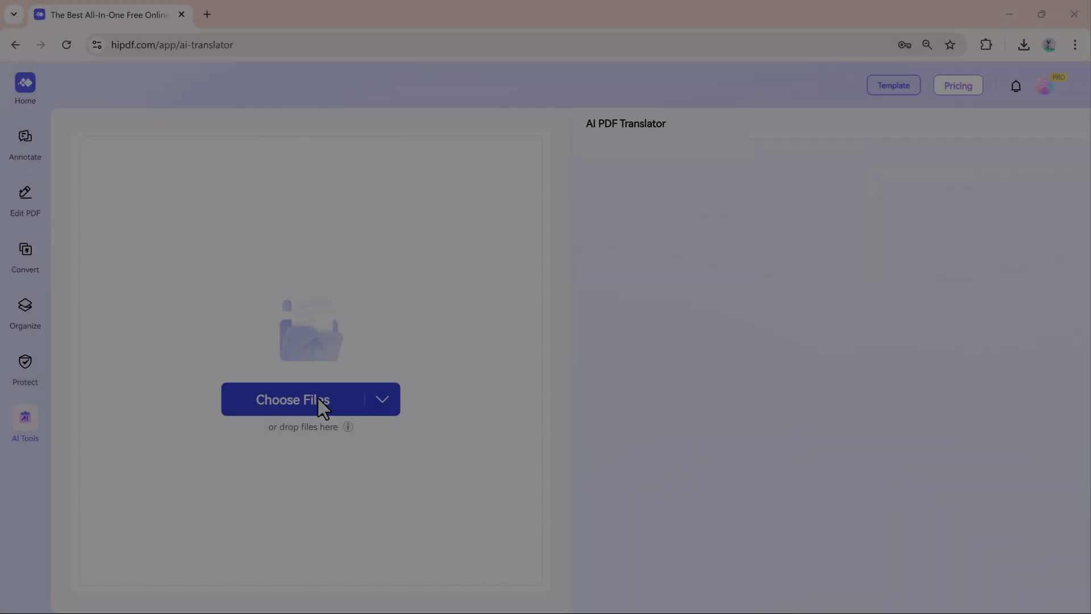
- Load Air Importance .pdf into the AI PDF Translator and translate it to Arabic
click(318, 406)
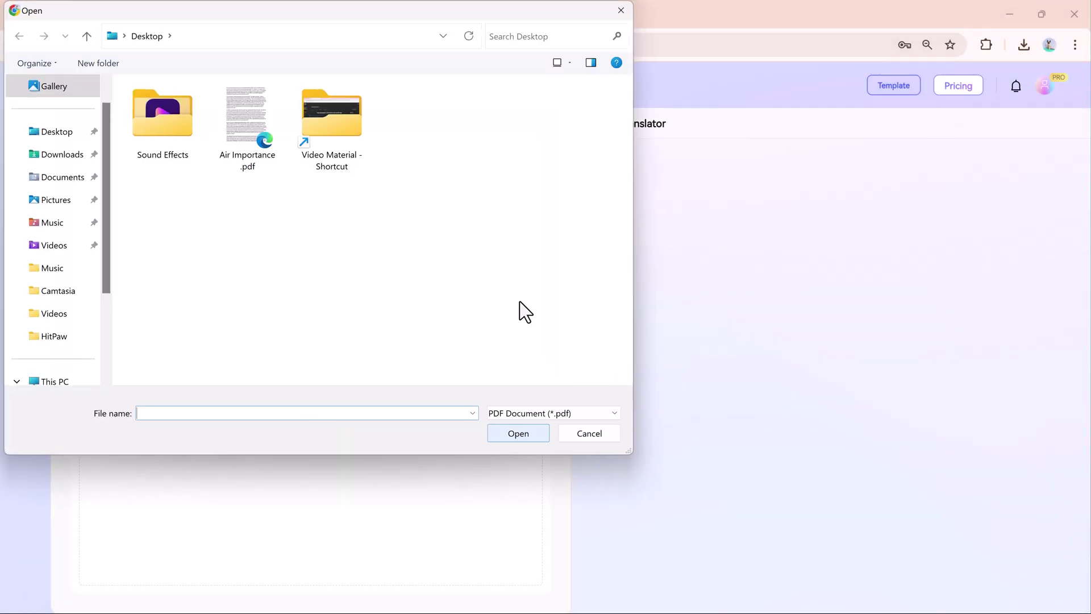
double_click(266, 162)
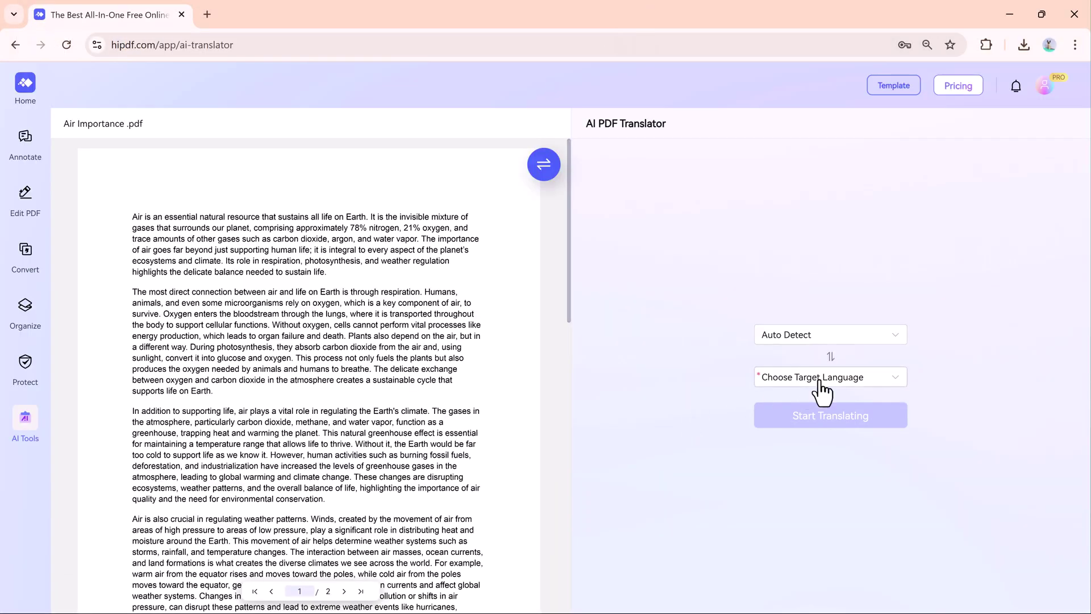
click(822, 379)
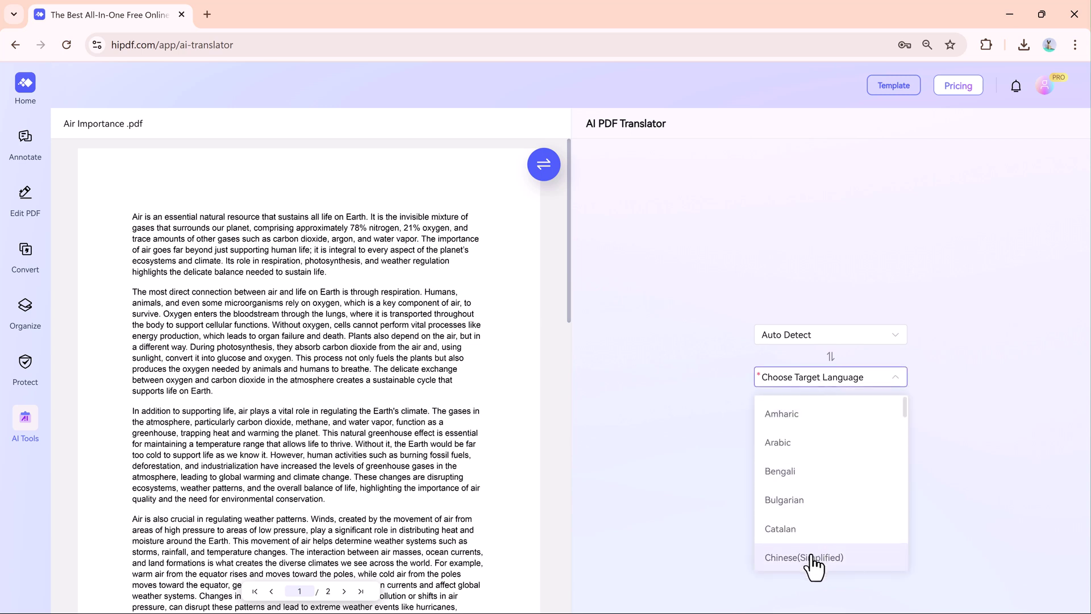
click(811, 443)
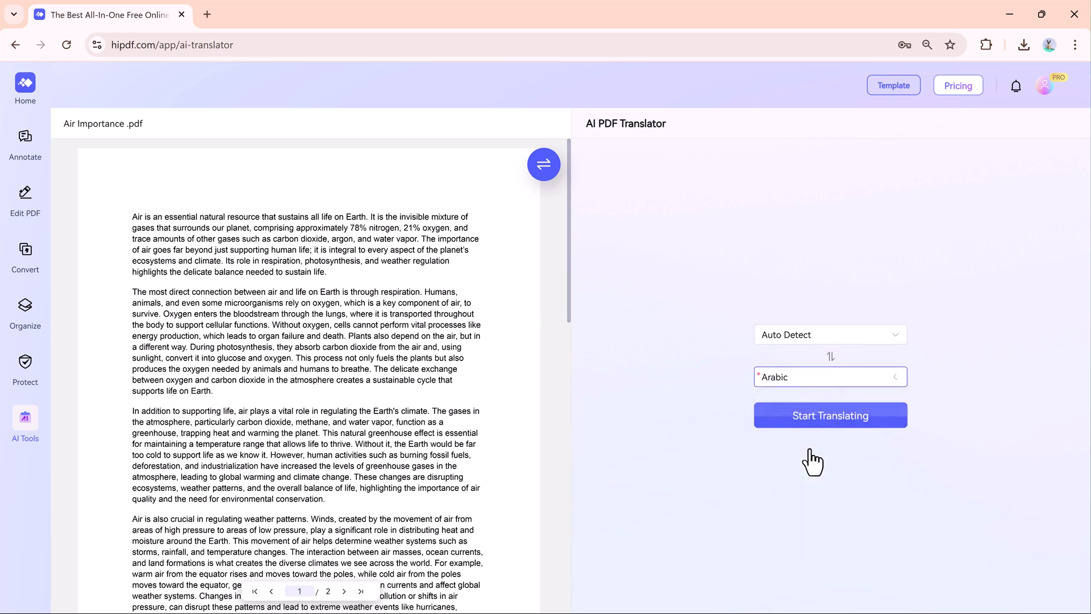
click(813, 420)
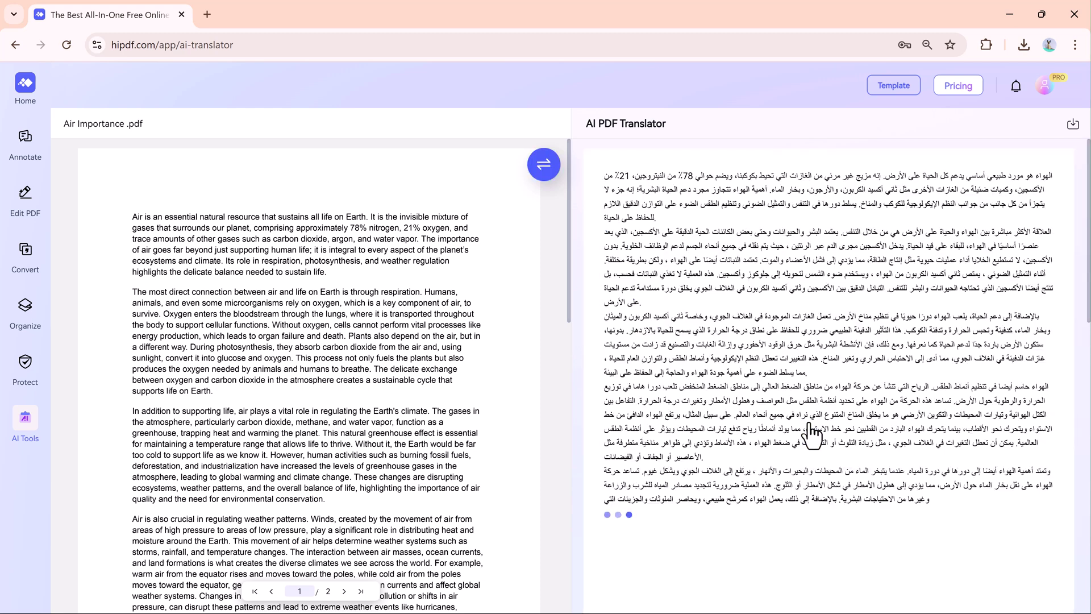
mouse_move(25, 423)
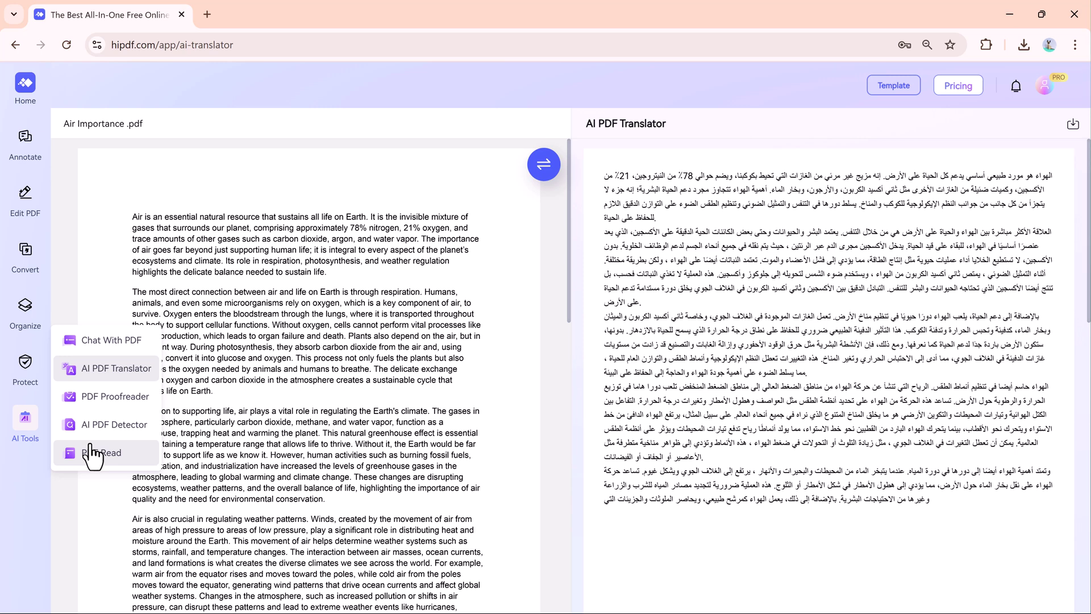
- From the template gallery's Industry > Business category, open the Business Conference template in the editor
click(882, 87)
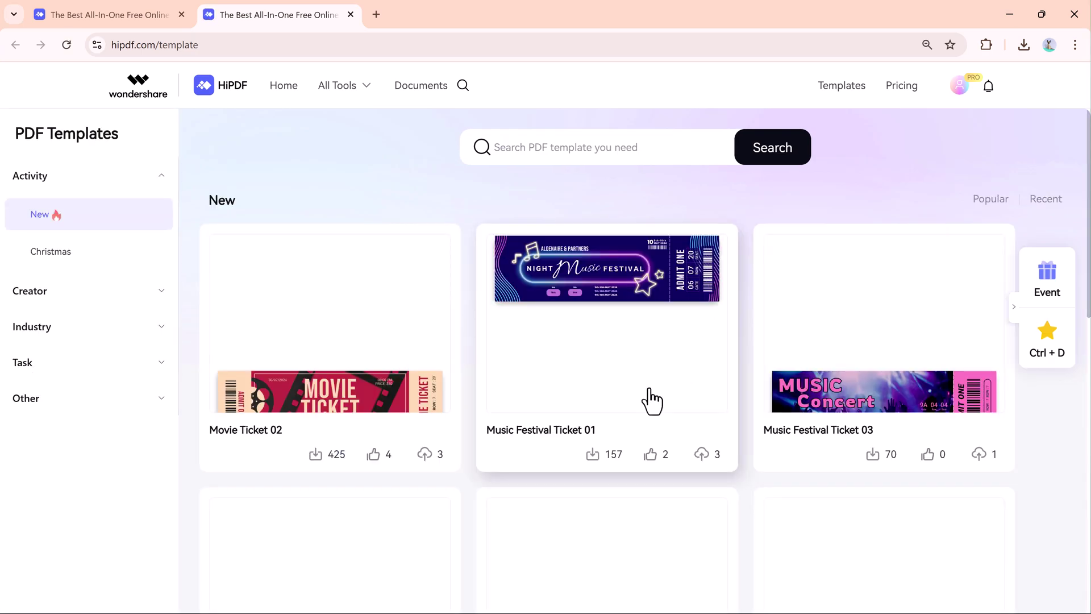
scroll(651, 399, down, 2)
scroll(652, 398, down, 10)
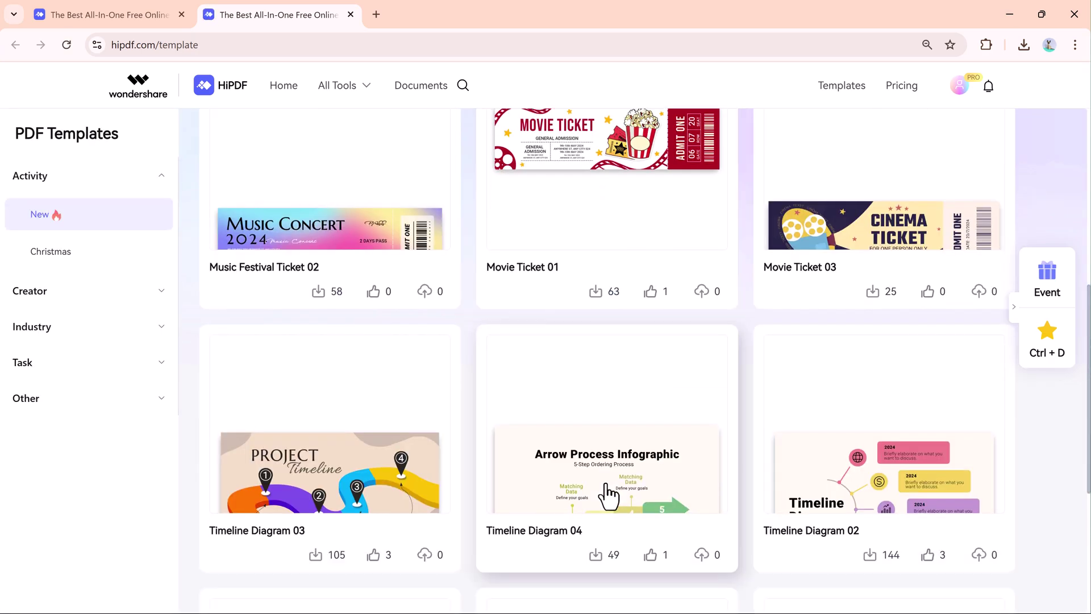
scroll(608, 493, down, 2)
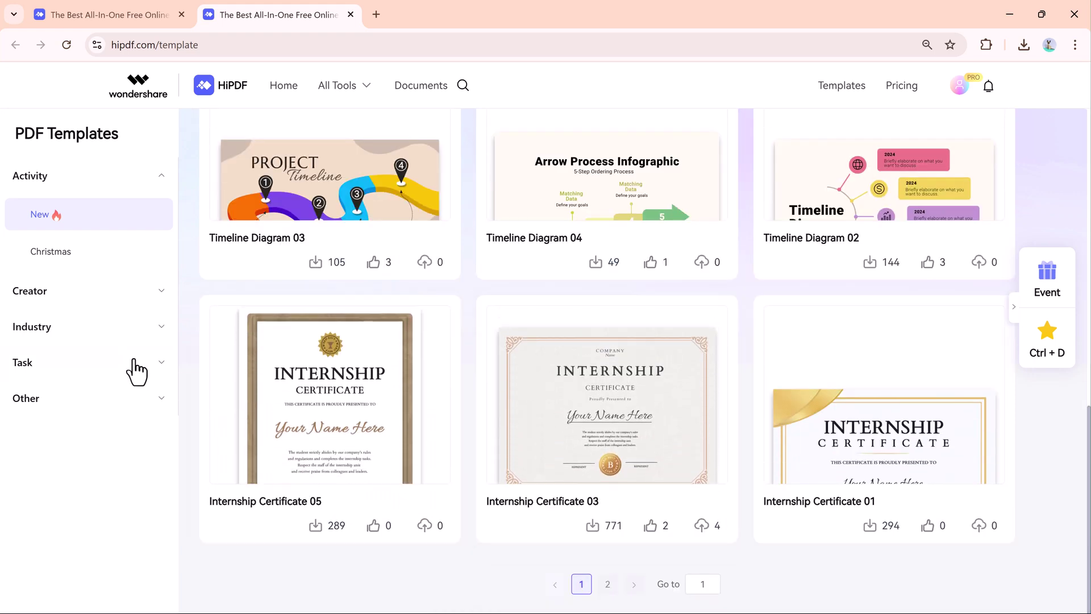
click(113, 336)
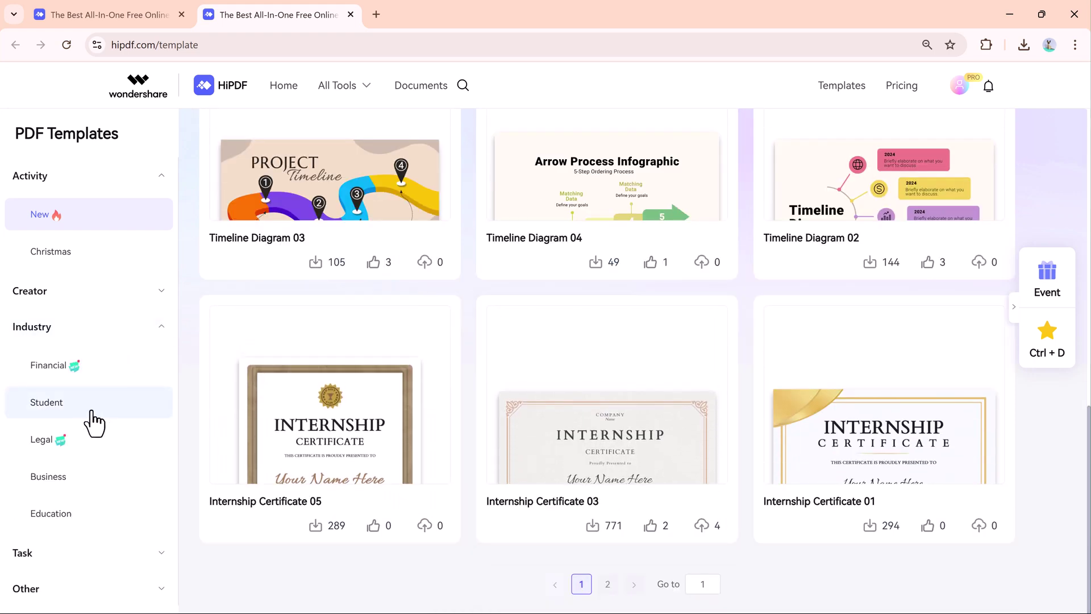
click(89, 409)
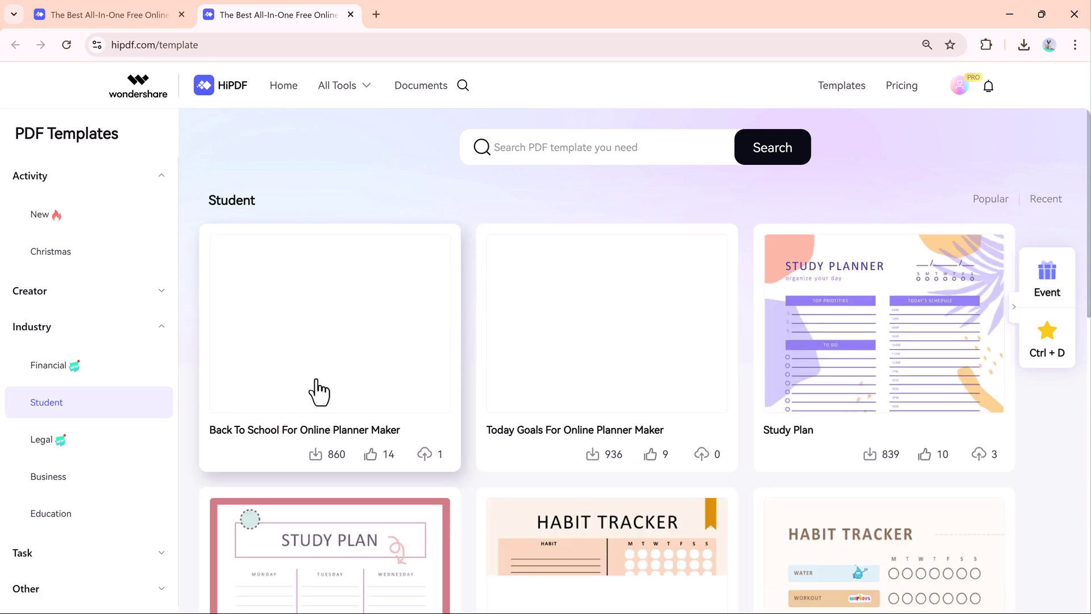
click(48, 477)
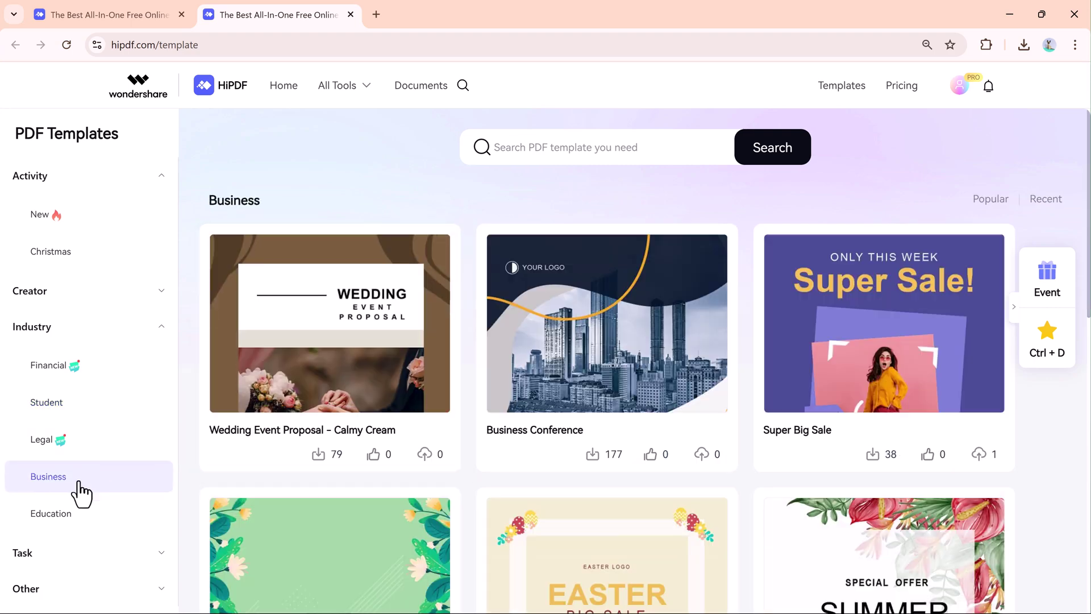
scroll(628, 316, down, 1)
click(628, 317)
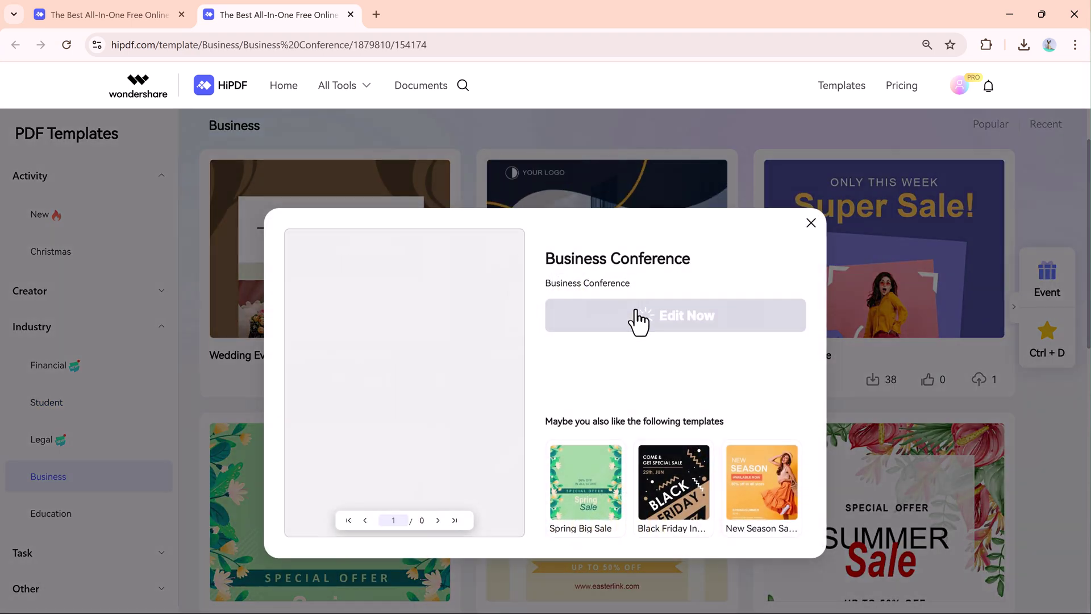
click(662, 327)
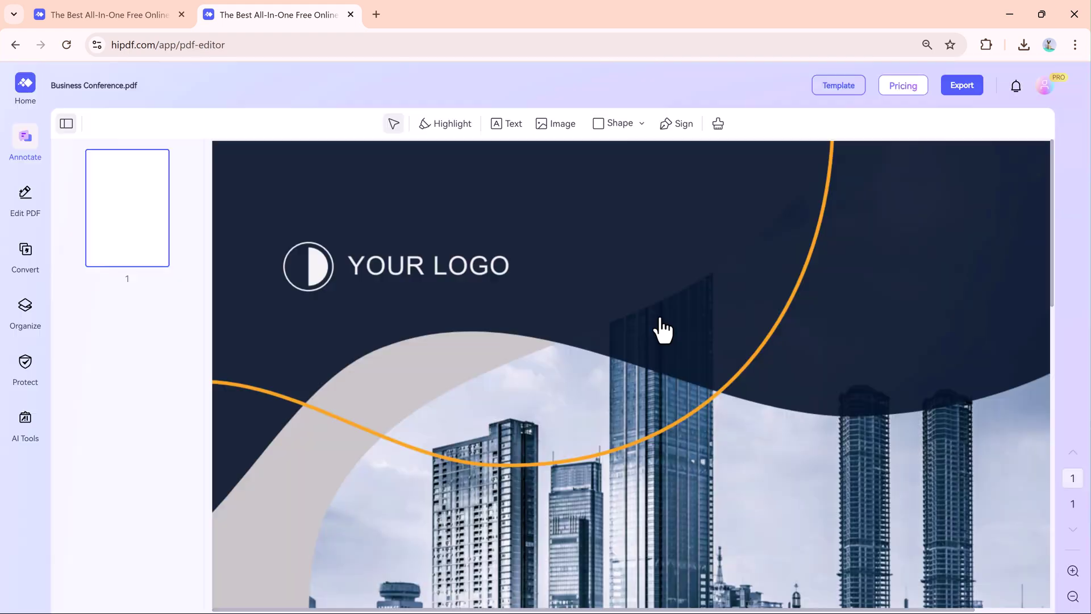
- Replace BUSINESS in the conference title with 'Disscussion'
click(27, 205)
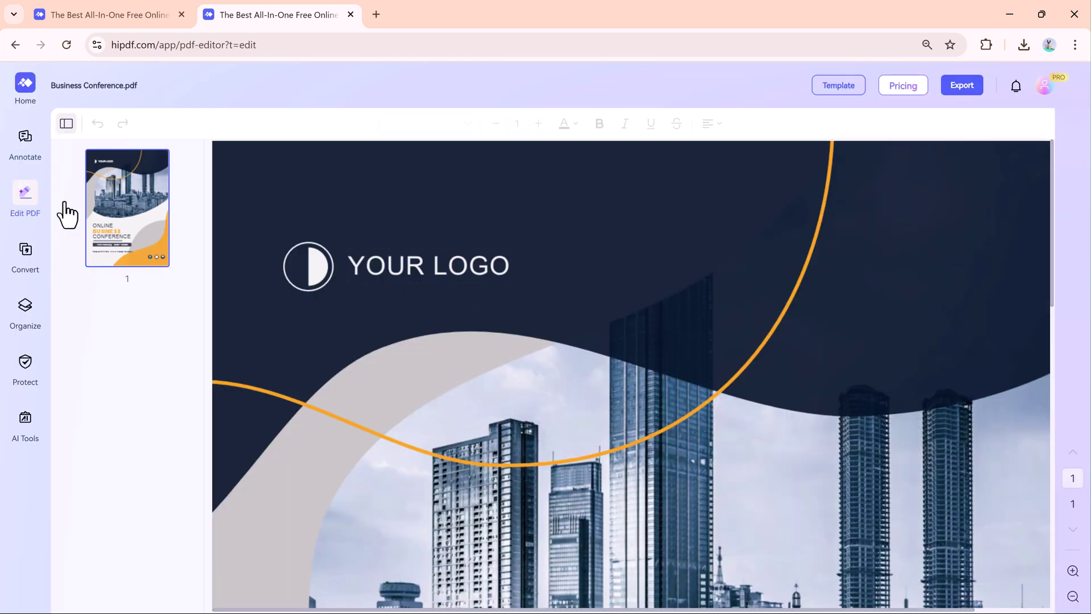
scroll(435, 266, down, 10)
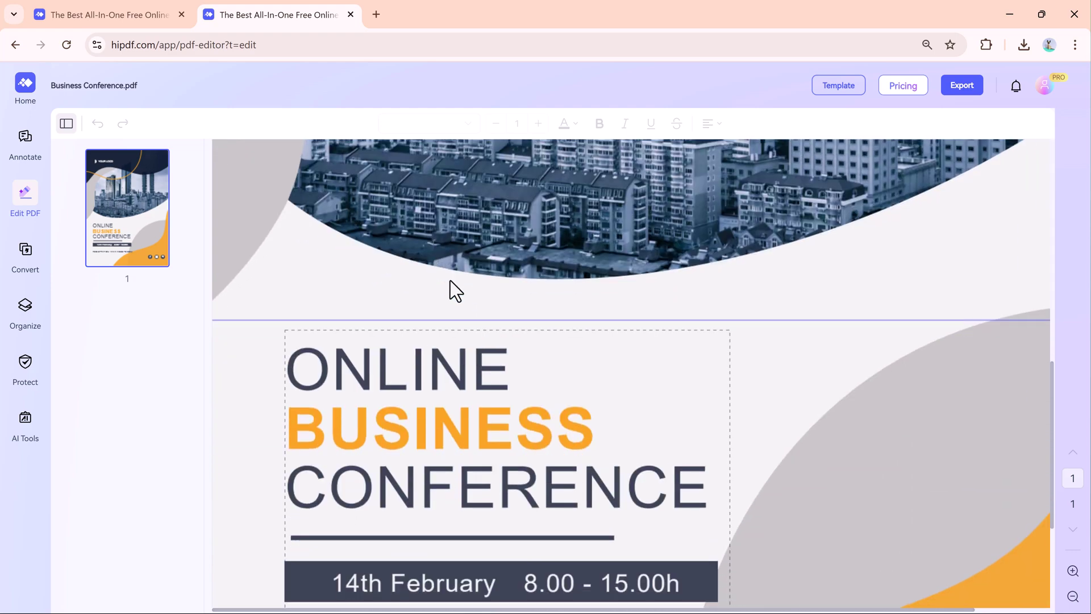
click(578, 413)
key(BackSpace)
key(BackSpace)
key(BackSpace)
key(BackSpace)
key(BackSpace)
key(BackSpace)
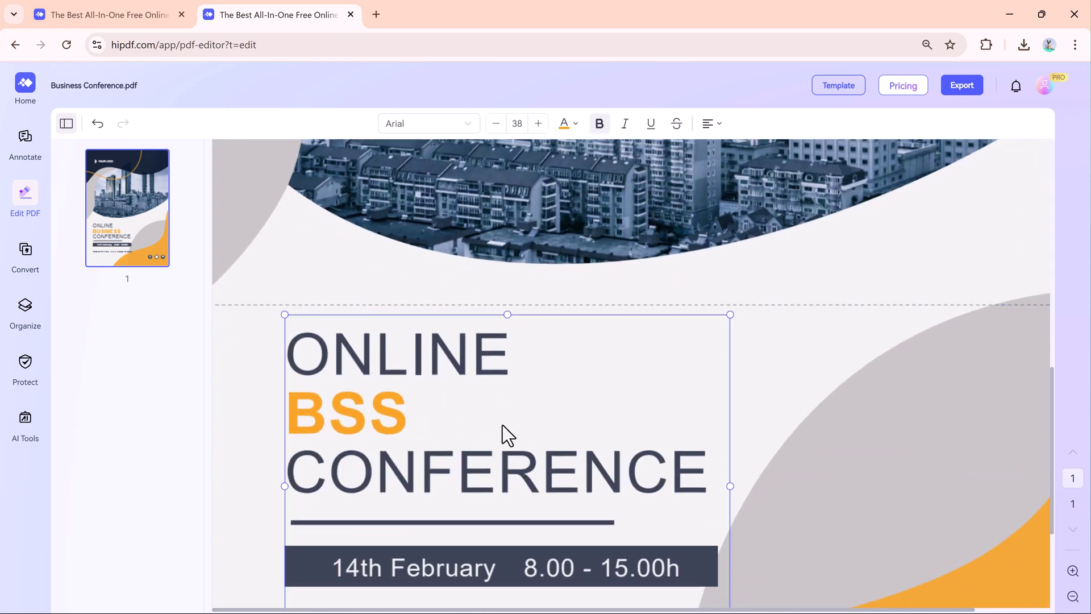
key(BackSpace)
key(BackSpace)
text(D)
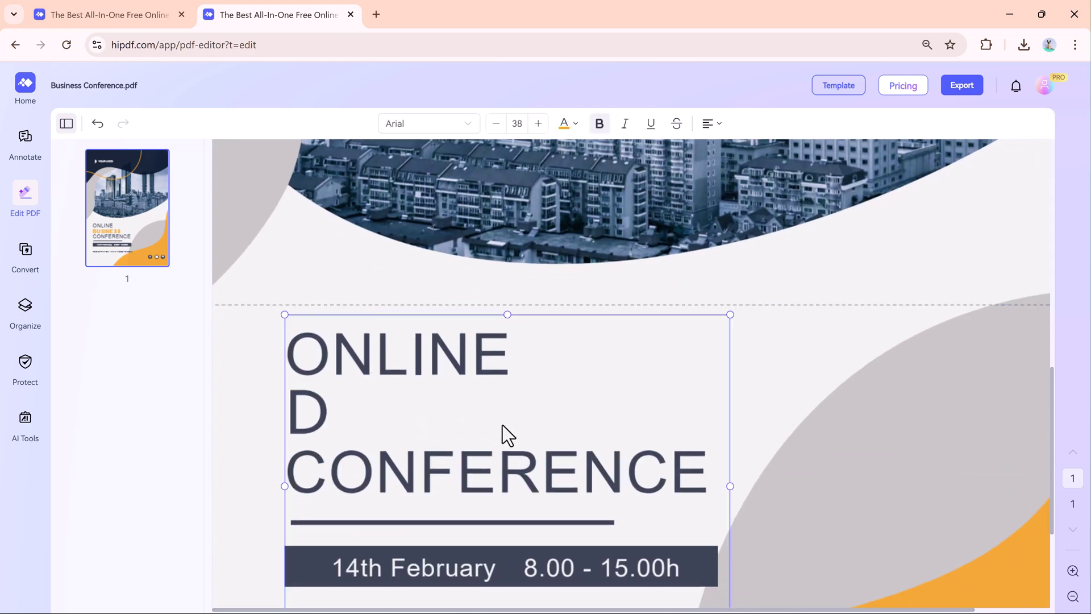
text(isscussion)
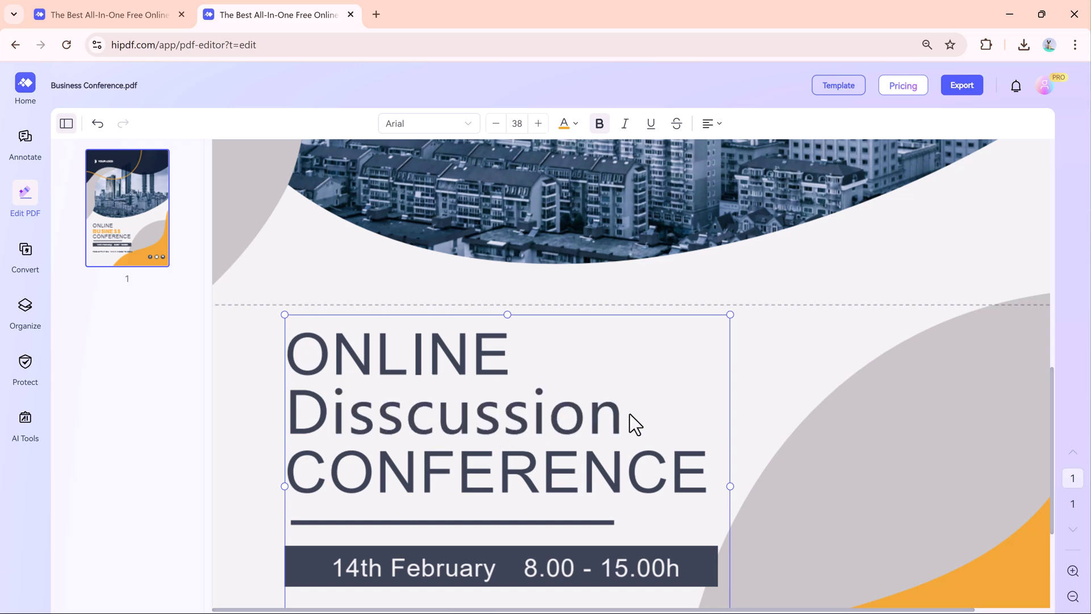
- Make 'isscussion' bold and red, then go to the Pricing plans page
drag(625, 414, 343, 416)
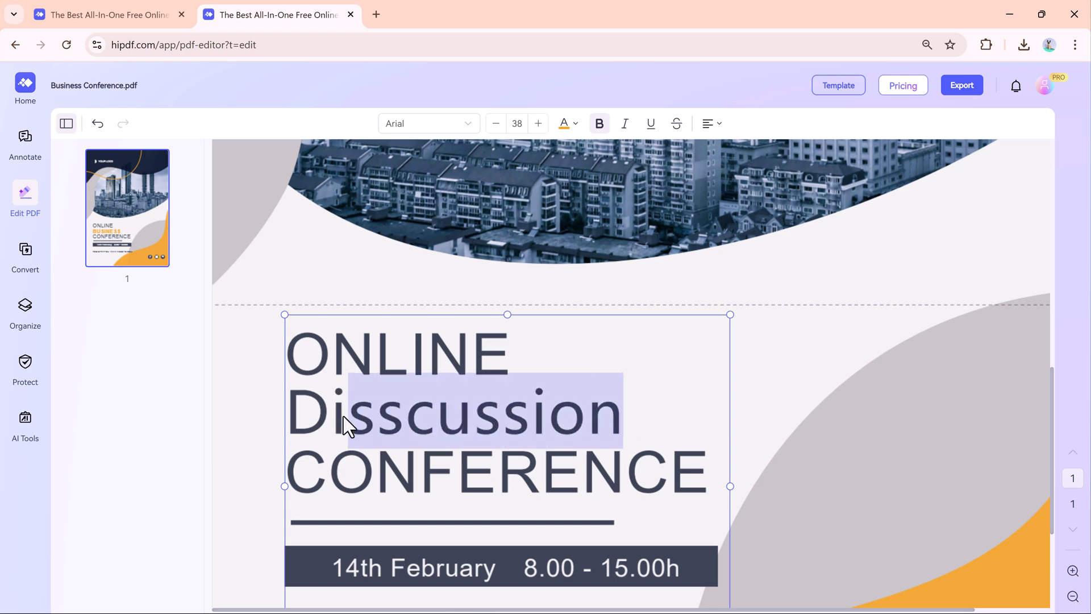
click(601, 125)
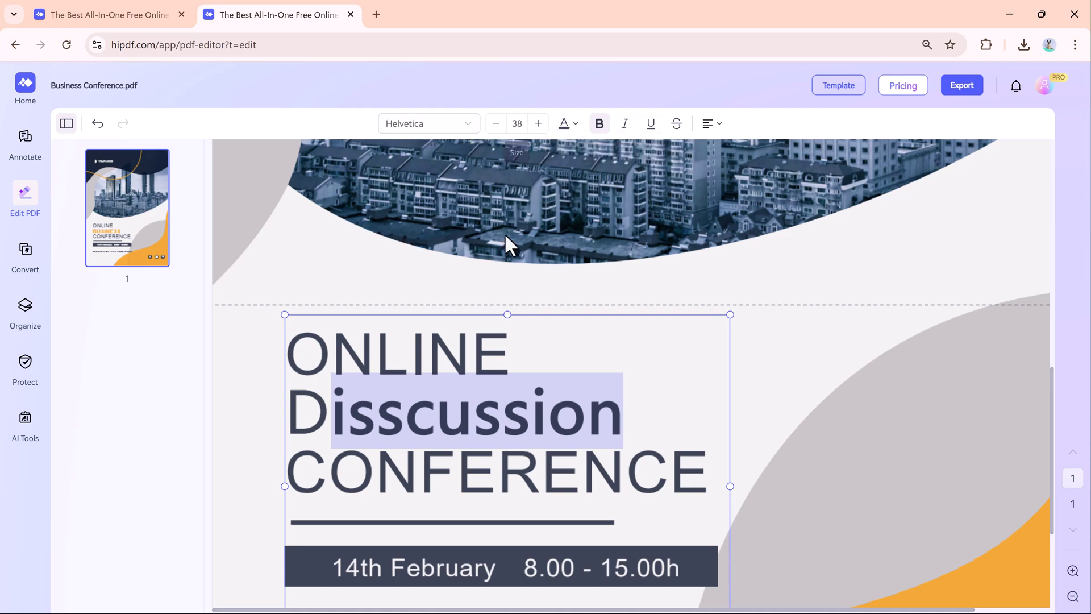
click(565, 124)
click(544, 202)
click(528, 346)
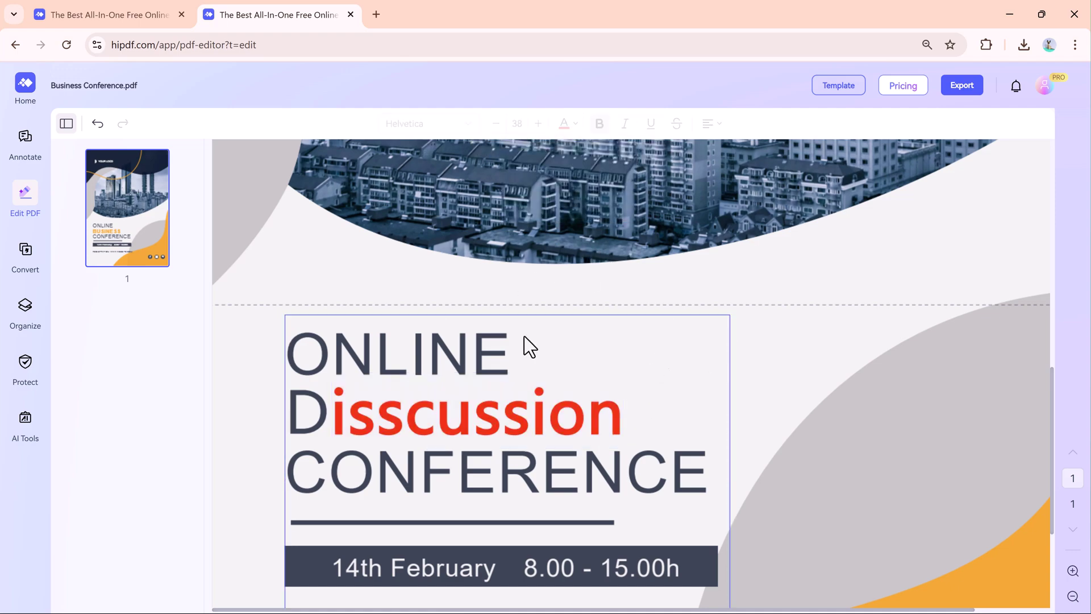
click(903, 86)
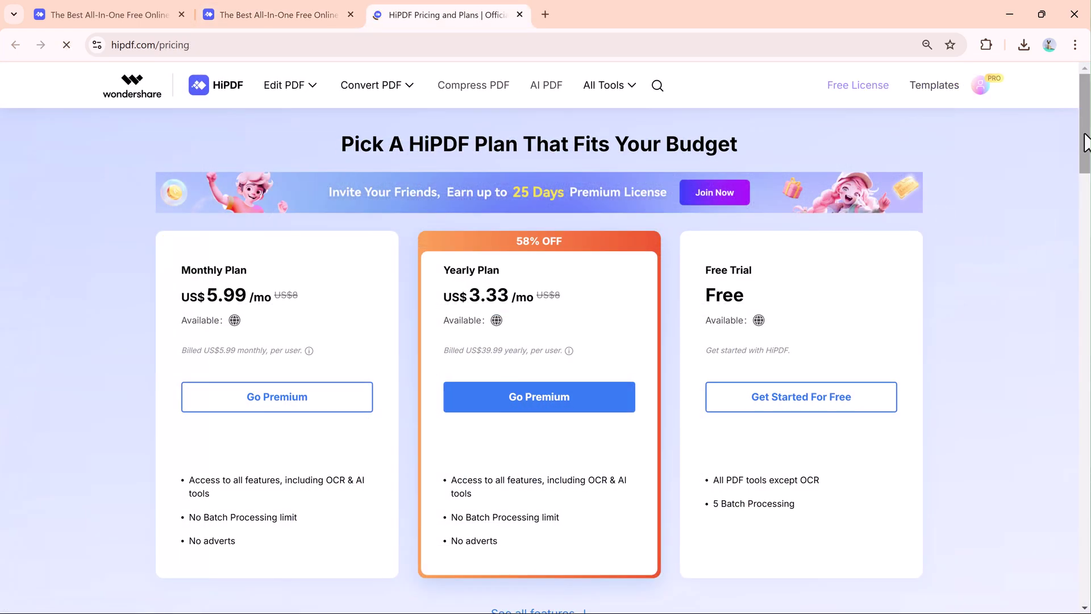